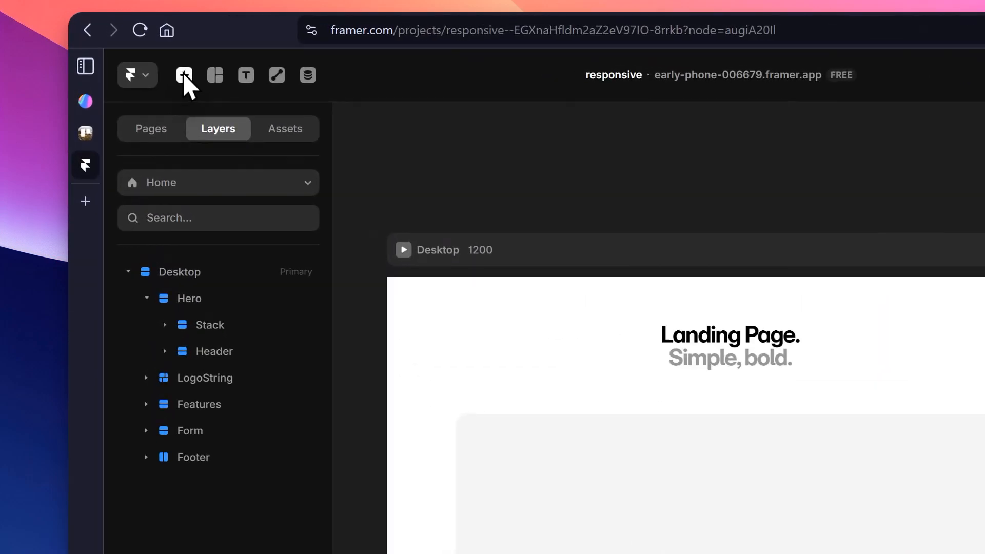
Insert the ready-made light Topbar Dropdown Menu navigation at the top of the Desktop page.
left_click(147, 54)
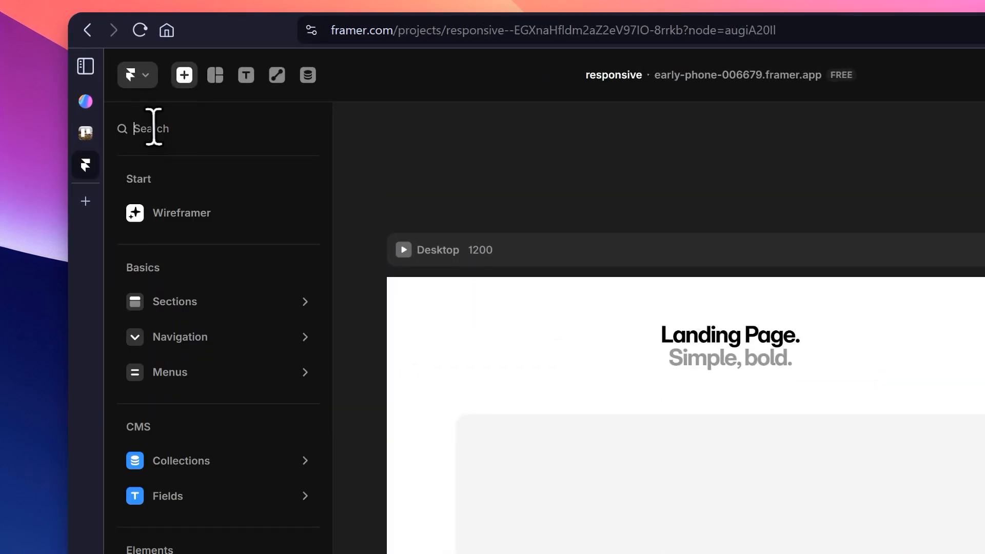
mouse_move(183, 334)
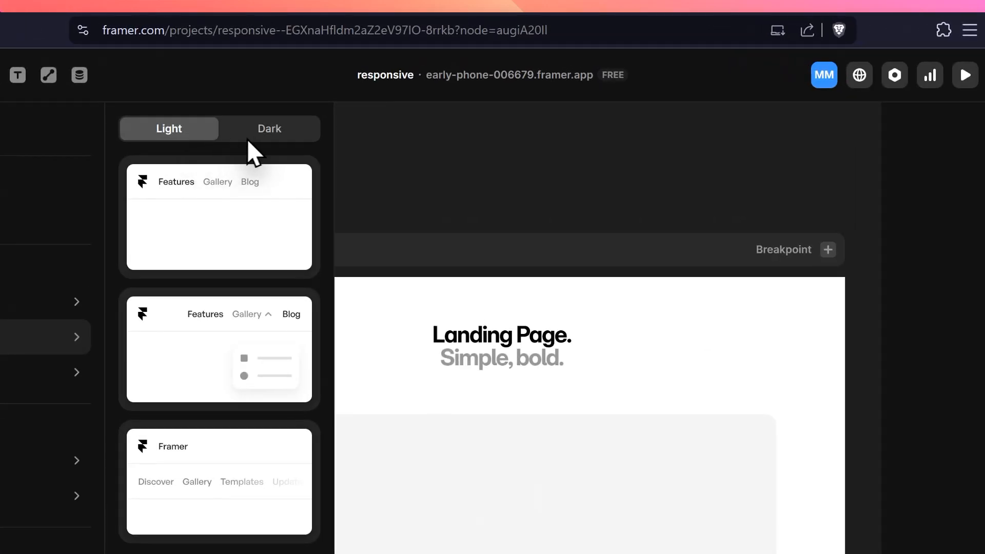
left_click(342, 95)
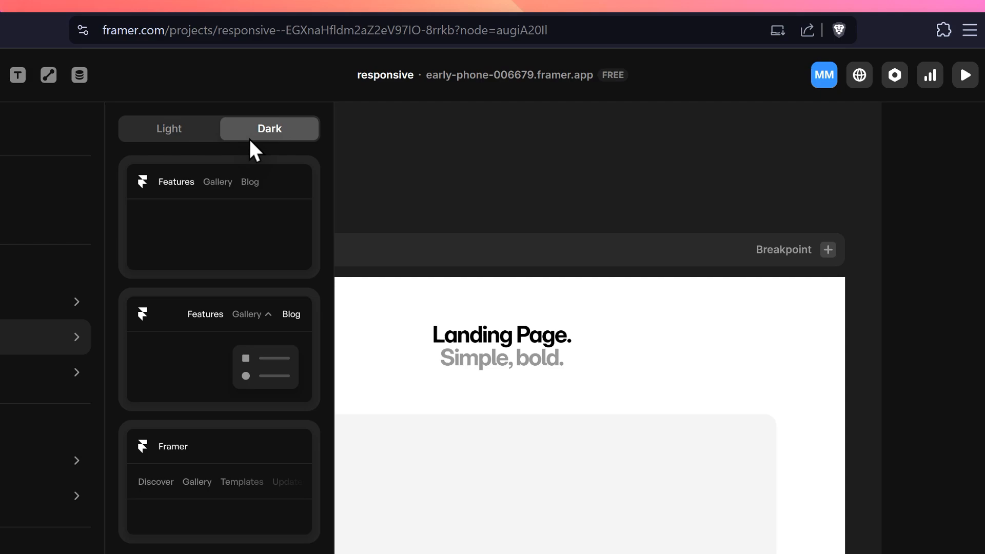
left_click(186, 133)
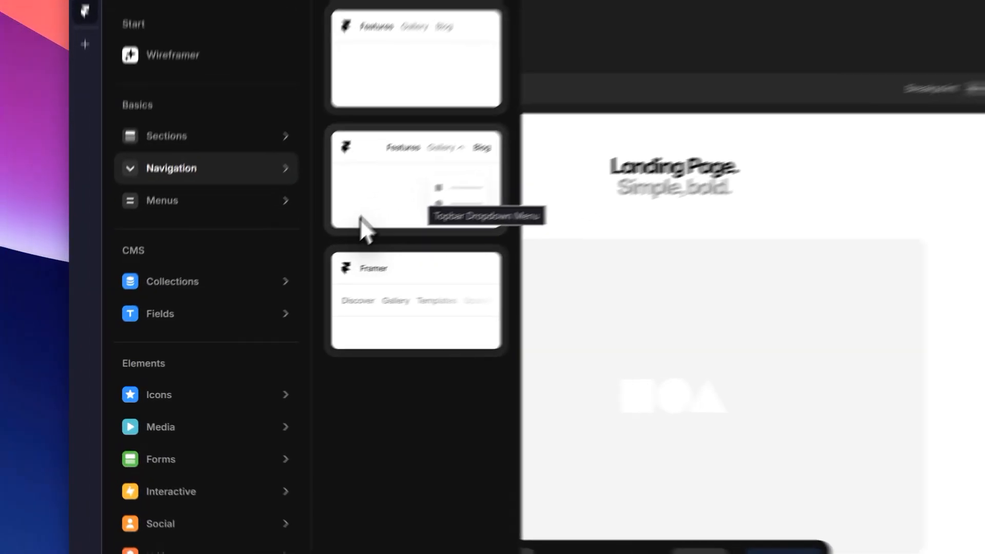
left_click_drag(297, 248, 338, 240)
left_click_drag(467, 156, 540, 158)
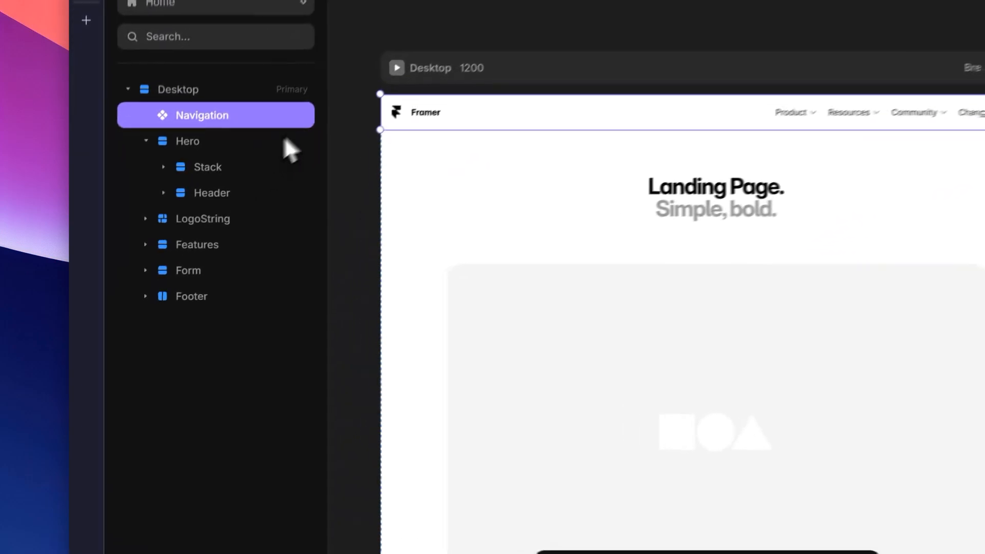
Open the inserted navigation component for editing and examine the links, dropdown trigger and logo name in its desktop variant.
double_click(370, 204)
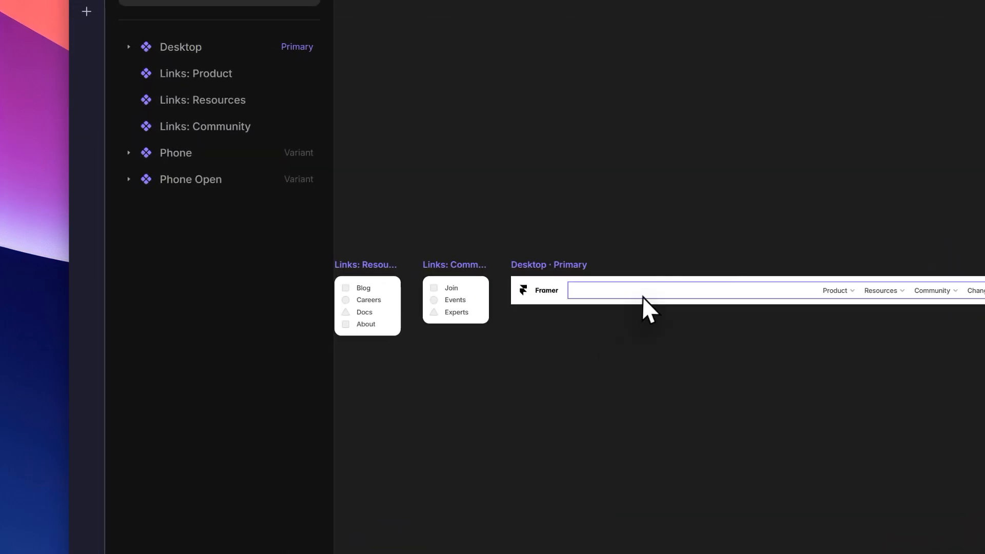
left_click(466, 328)
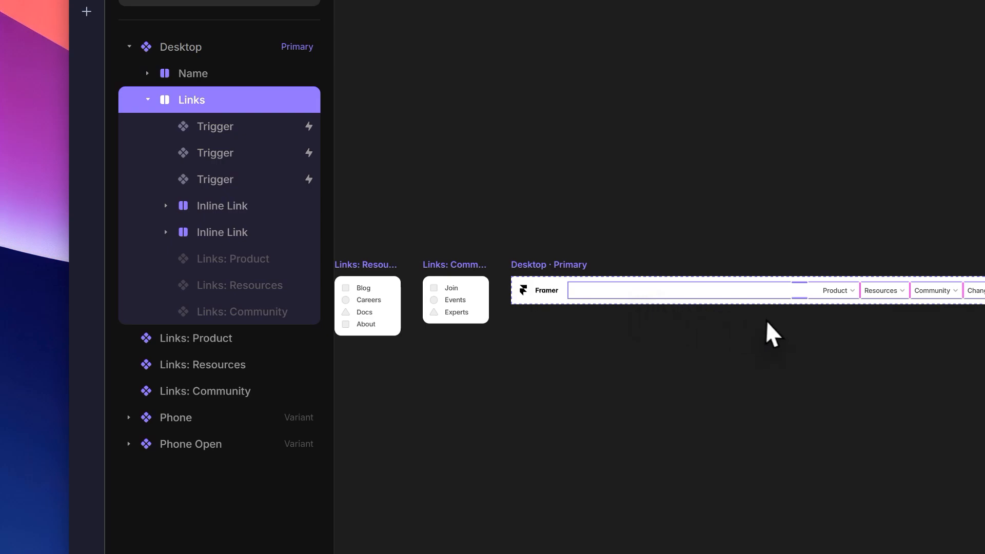
scroll(771, 319, "up", 2)
scroll(770, 319, "right", 2)
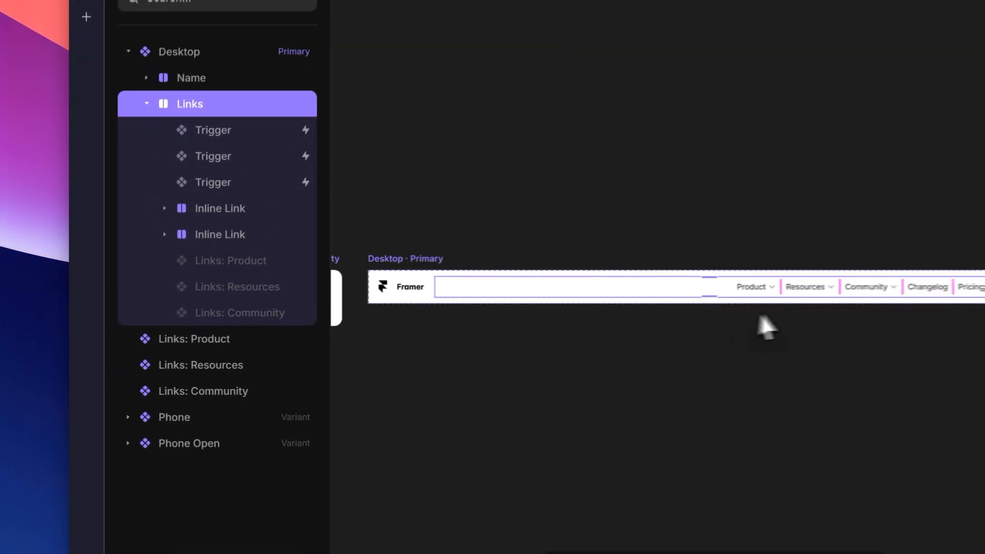
left_click(776, 287)
scroll(487, 282, "up", 2)
scroll(487, 282, "left", 2)
left_click(464, 279)
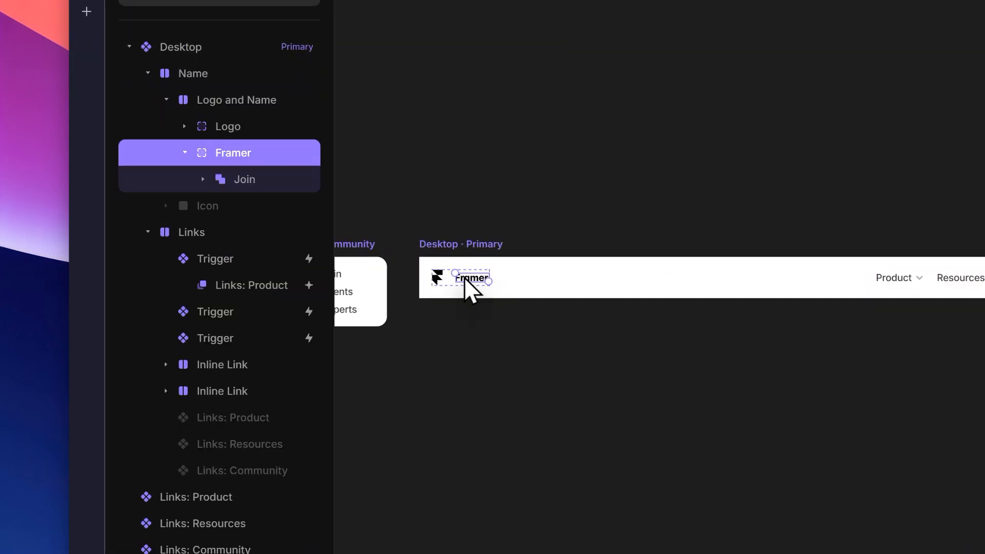
Examine the Phone and Phone Open variants of the navigation component beside its desktop variant.
left_click(651, 321)
scroll(667, 319, "right", 7)
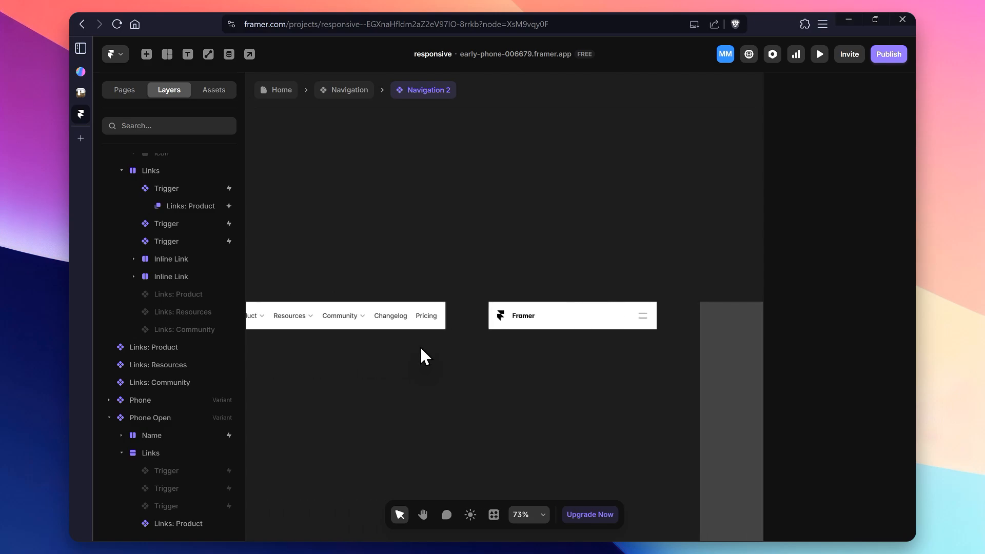
scroll(421, 349, "right", 3)
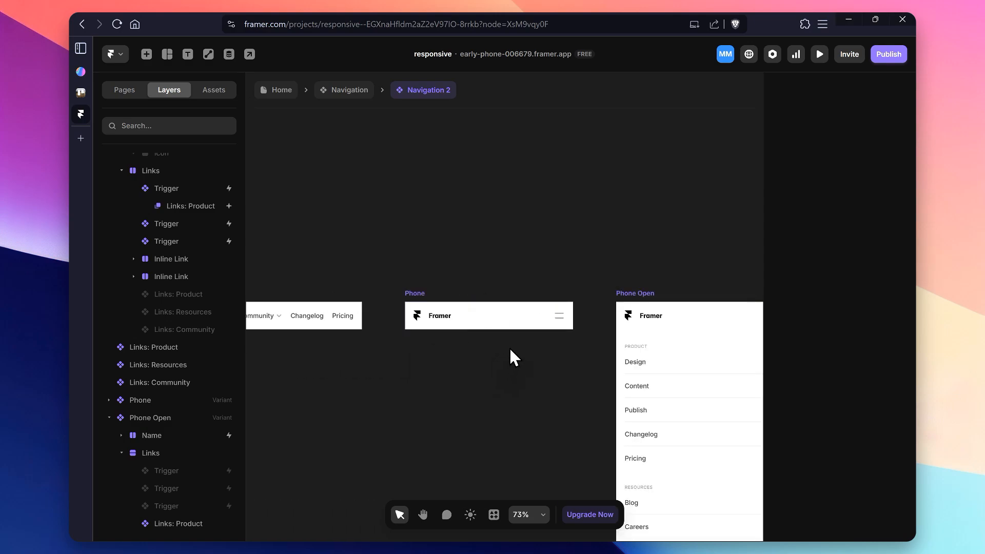
scroll(493, 344, "right", 1)
scroll(474, 350, "down", 3)
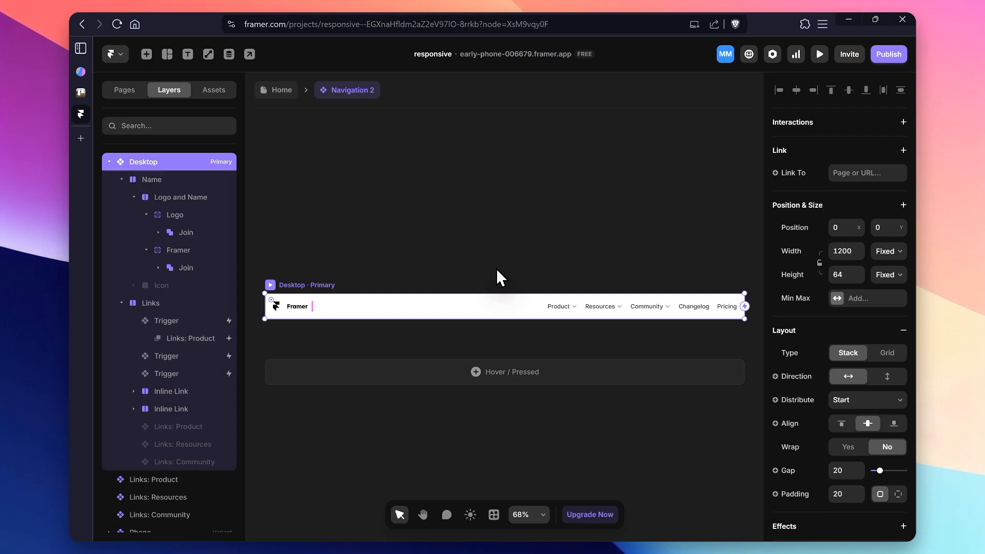
scroll(435, 235, "right", 4)
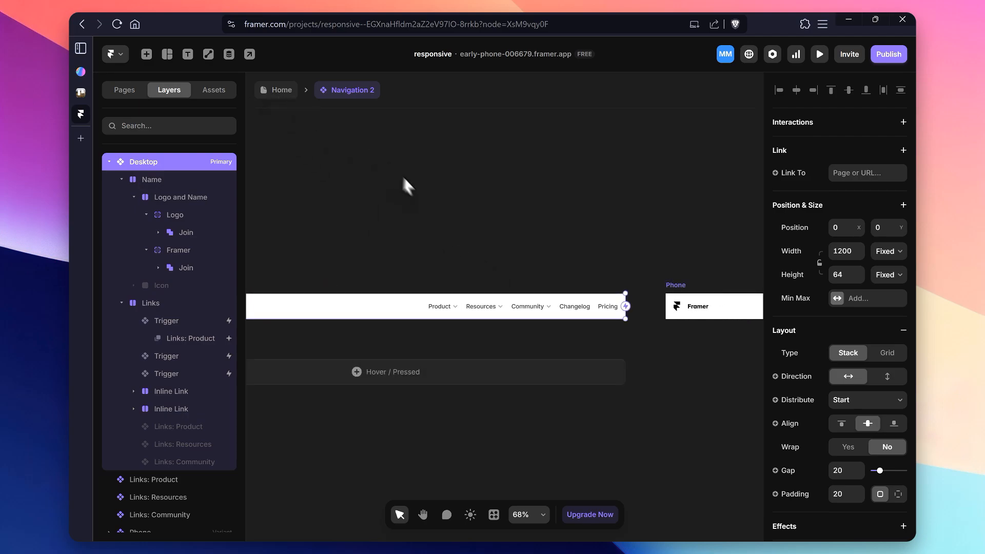
scroll(427, 200, "right", 5)
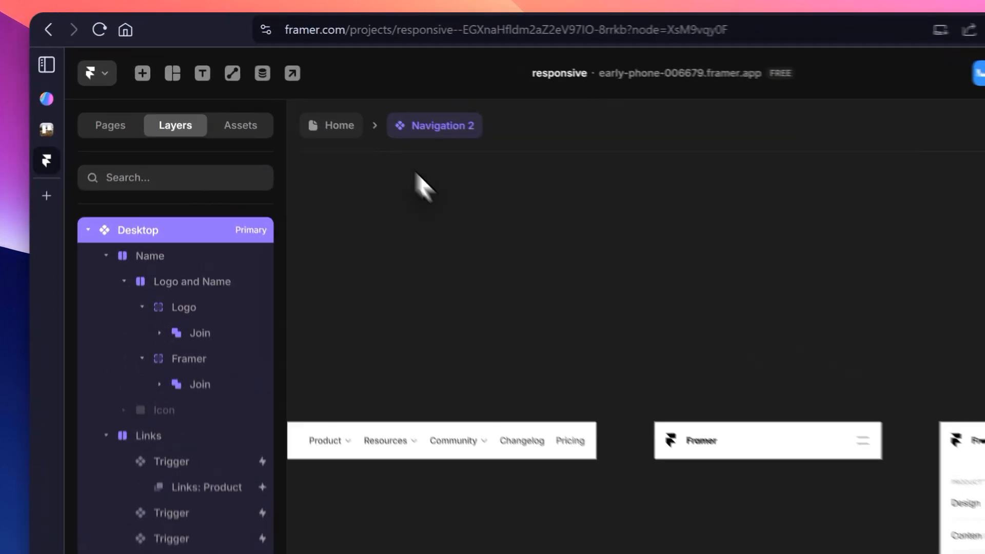
Return to the Home page and delete the ready-made navigation from the Desktop layout.
left_click(336, 125)
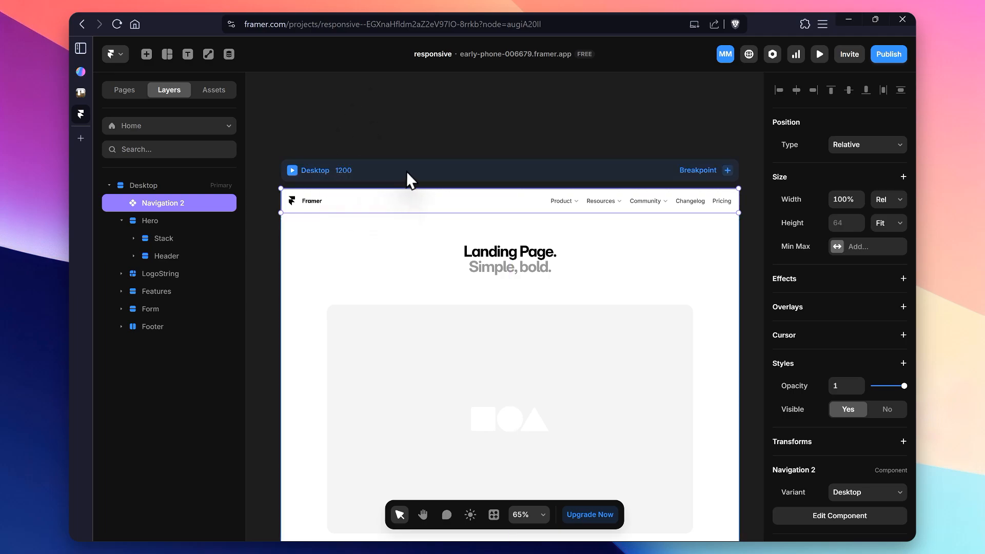
key("Delete")
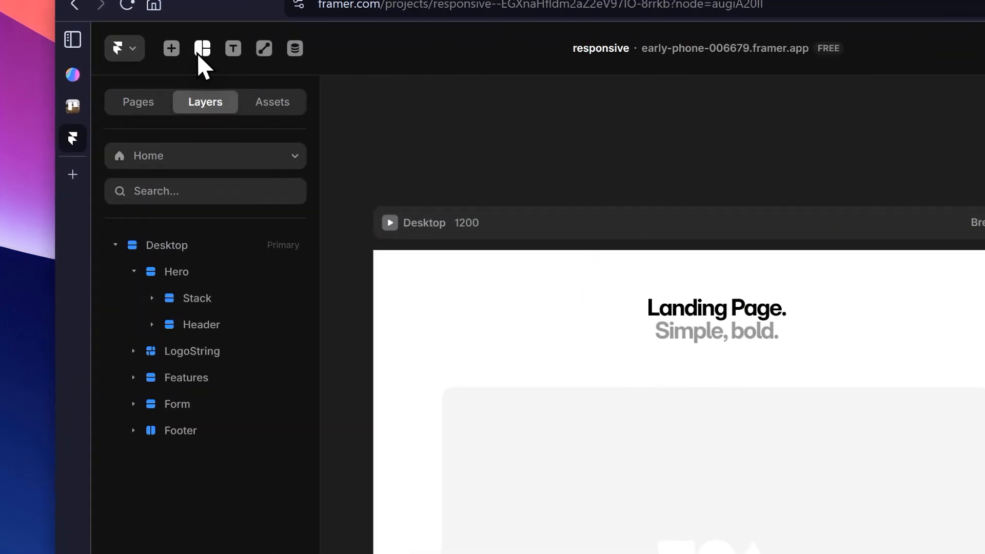
Draw a frame about 1224 × 46 across the top of the Desktop page, above the landing page heading.
left_click(197, 53)
left_click(197, 53)
left_click(197, 53)
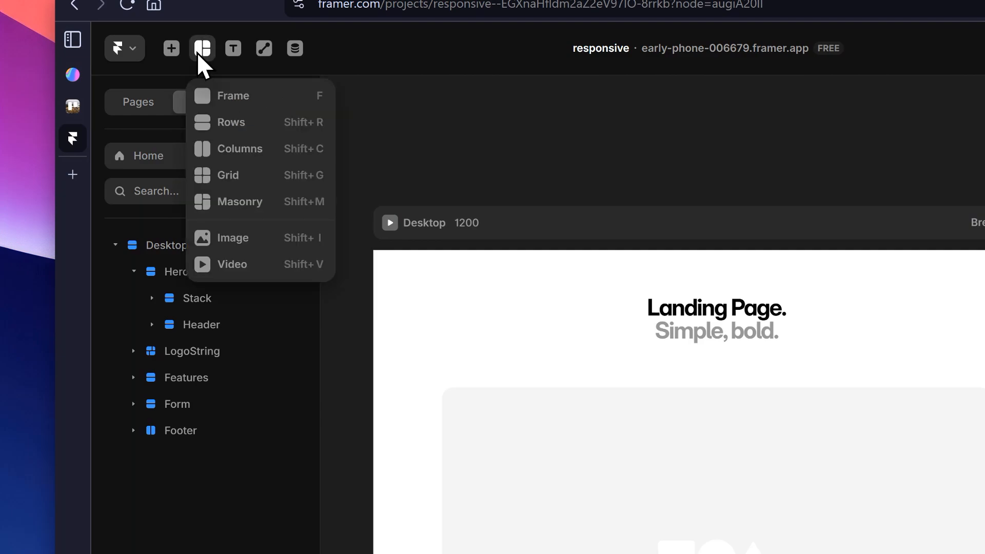
left_click(217, 93)
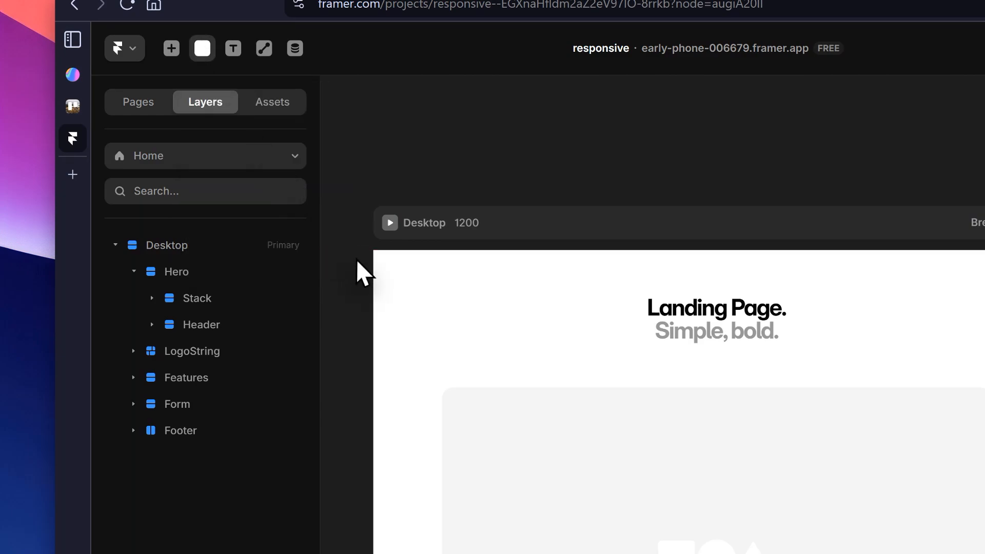
left_click_drag(365, 259, 974, 265)
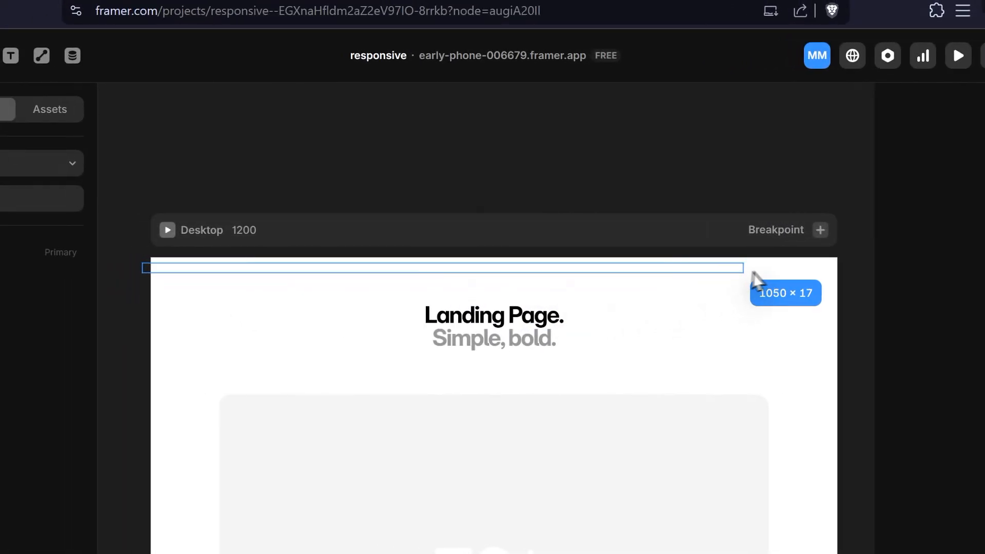
left_click_drag(753, 277, 842, 291)
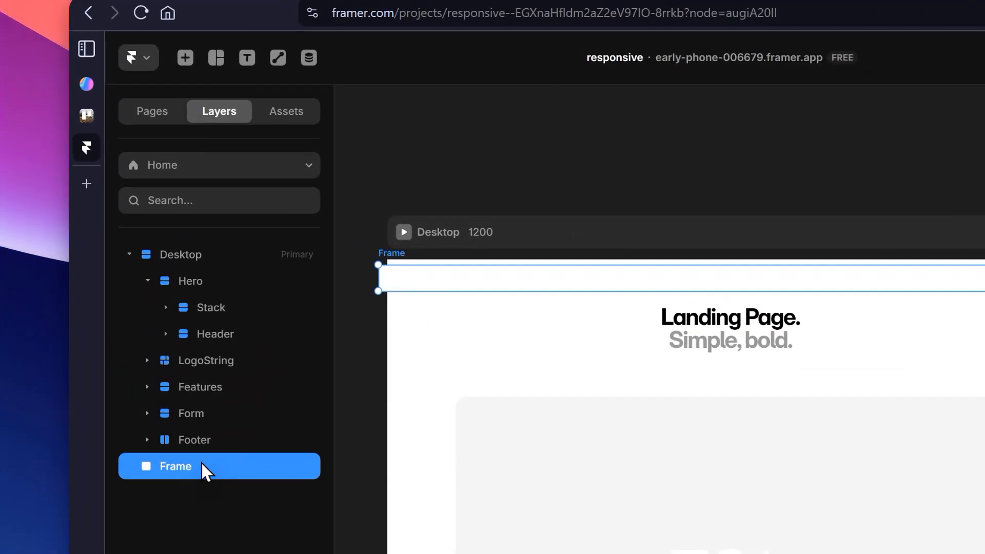
Rename the new frame to Navbar and move it inside Desktop, directly above the Hero layer.
double_click(157, 324)
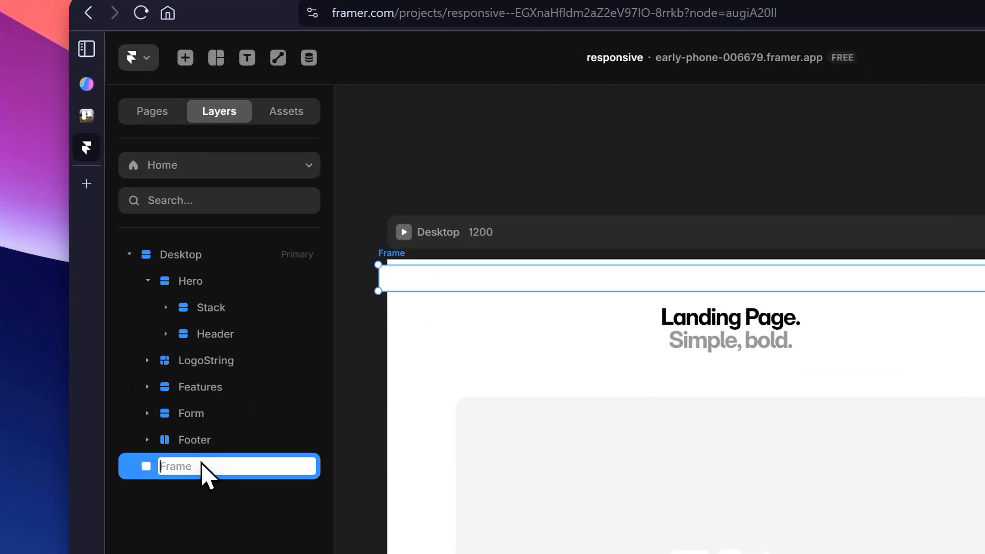
type("Navbar")
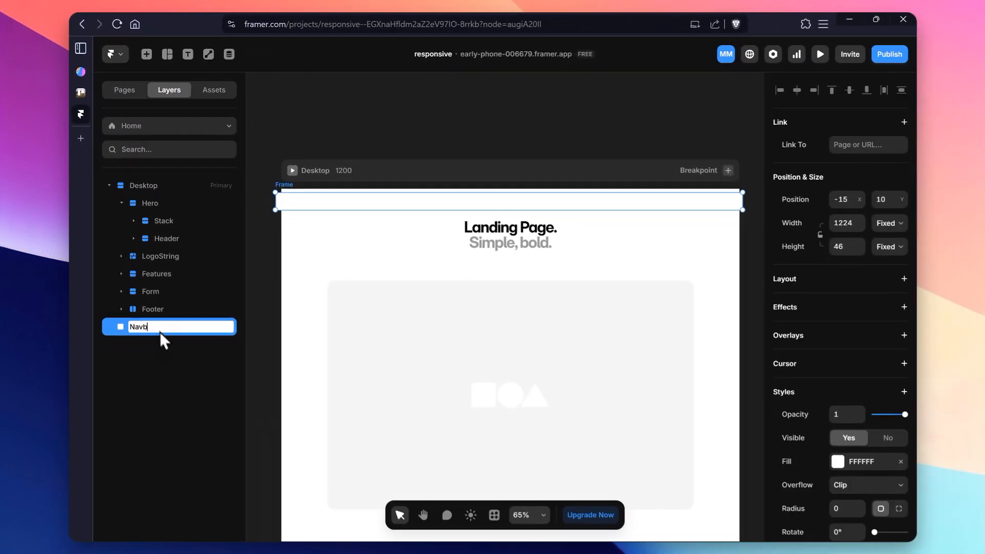
key("Return")
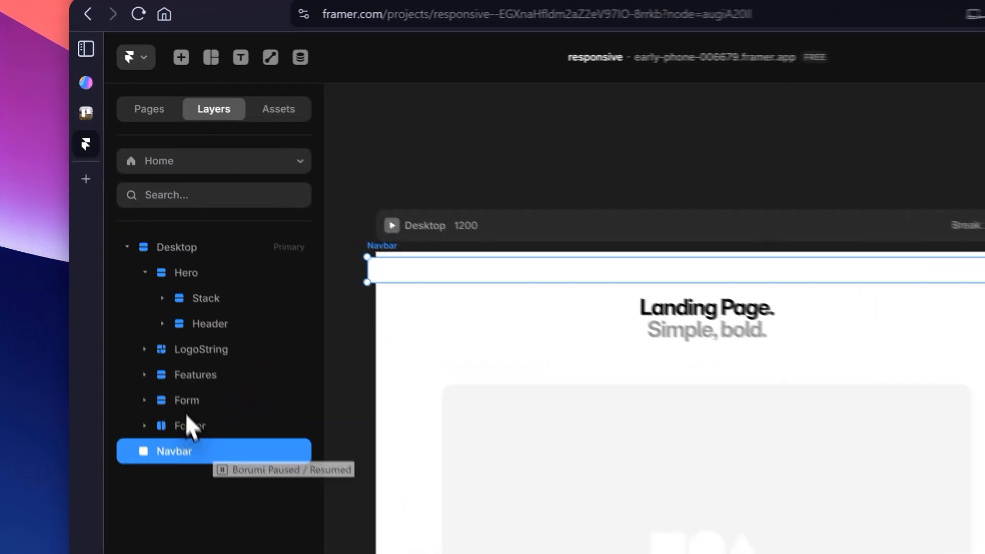
left_click_drag(171, 469, 220, 277)
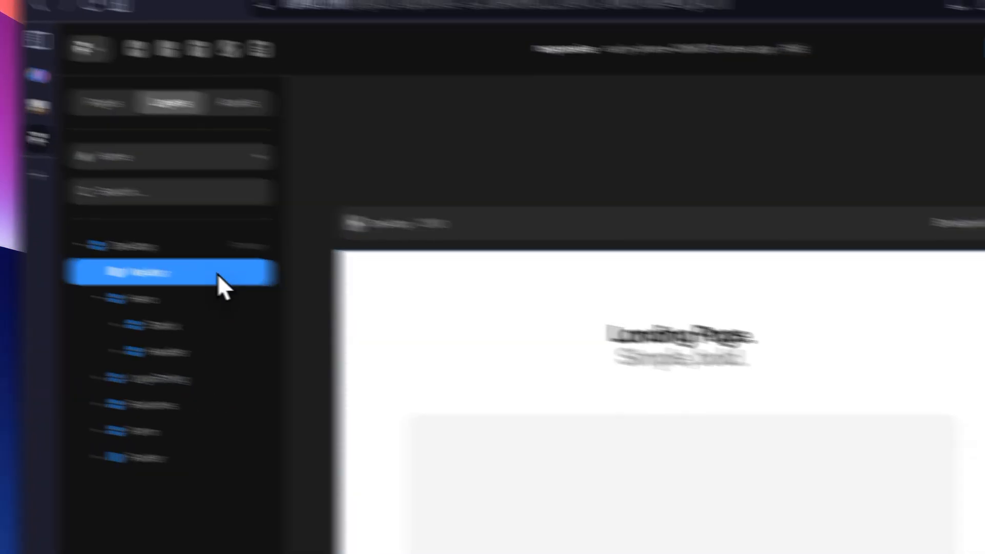
Set the Navbar's width to Fill and its fixed height to 70.
left_click(799, 270)
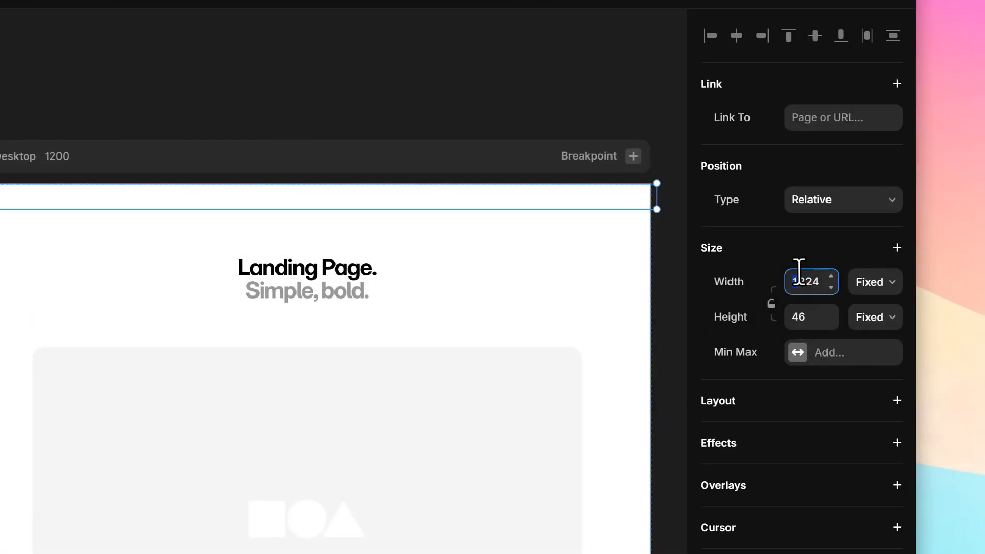
left_click(884, 285)
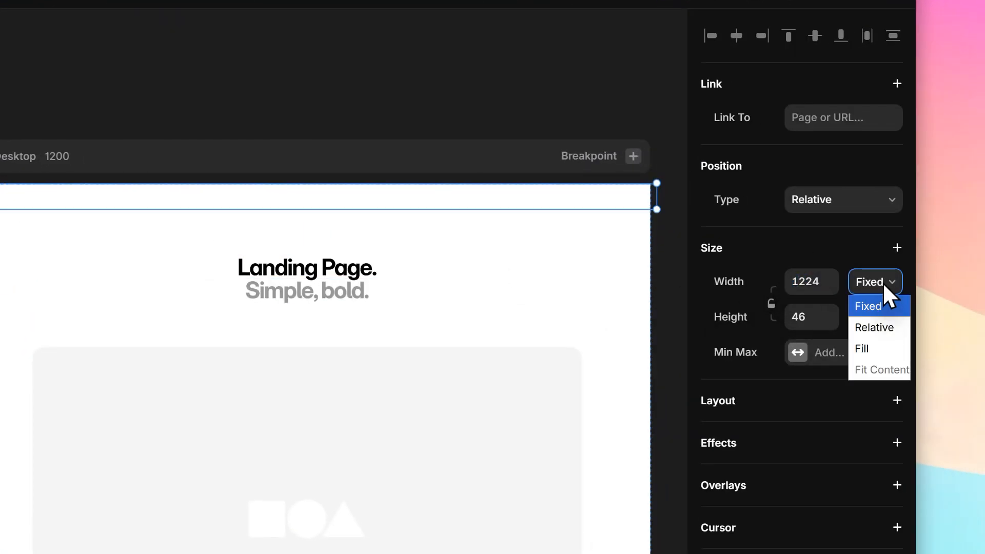
left_click(882, 345)
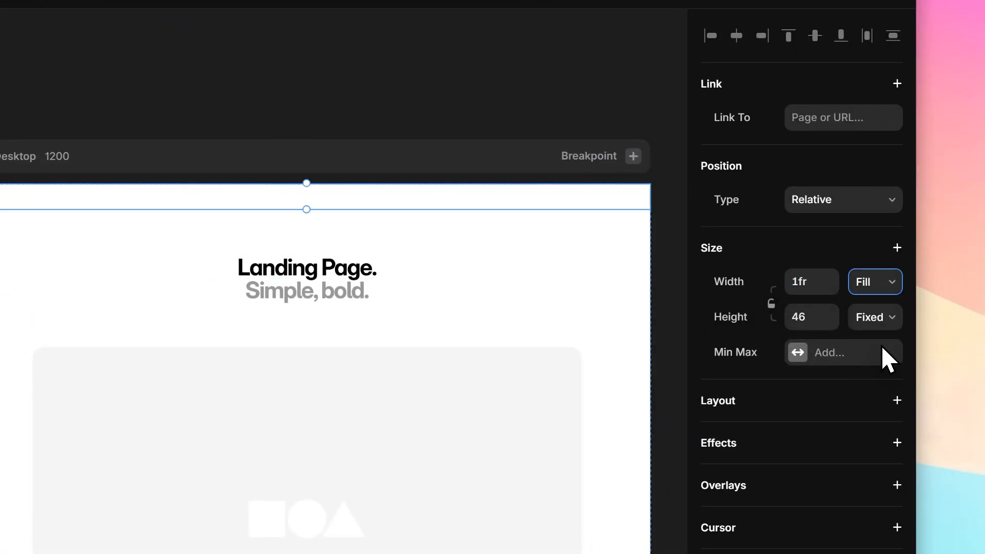
left_click(793, 313)
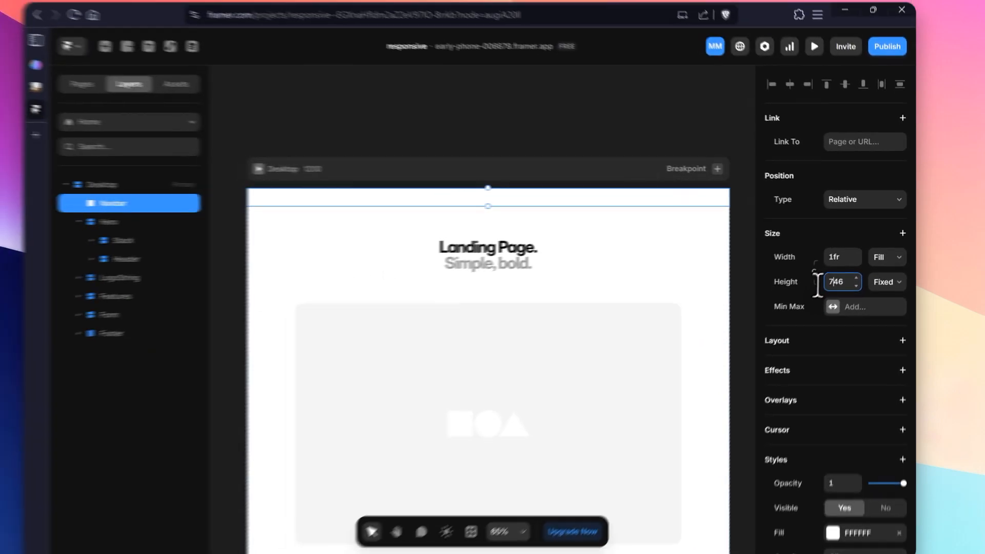
type("70")
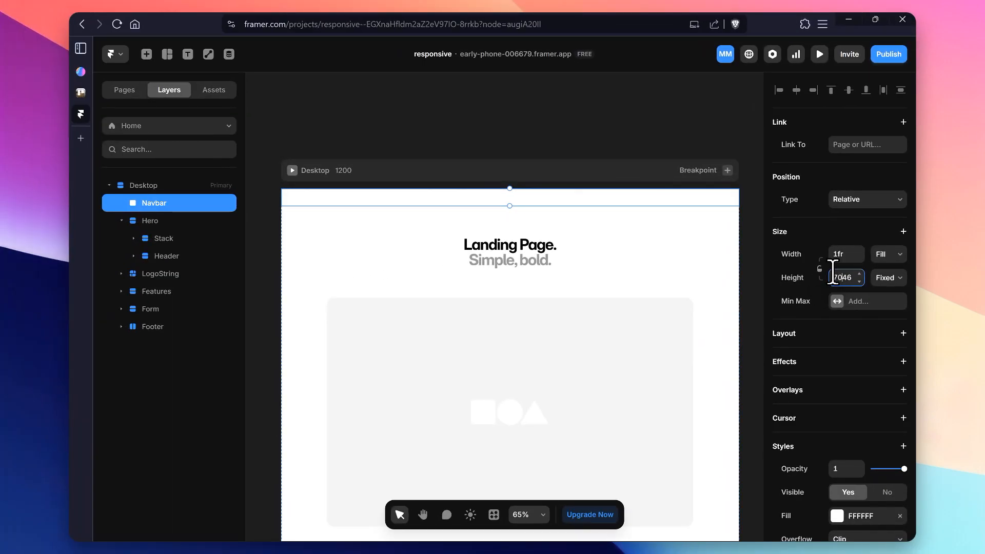
key("Delete")
key("Delete")
Add a horizontal stack layout to the Navbar with Space Between distribution and a padding of 24.
left_click(902, 333)
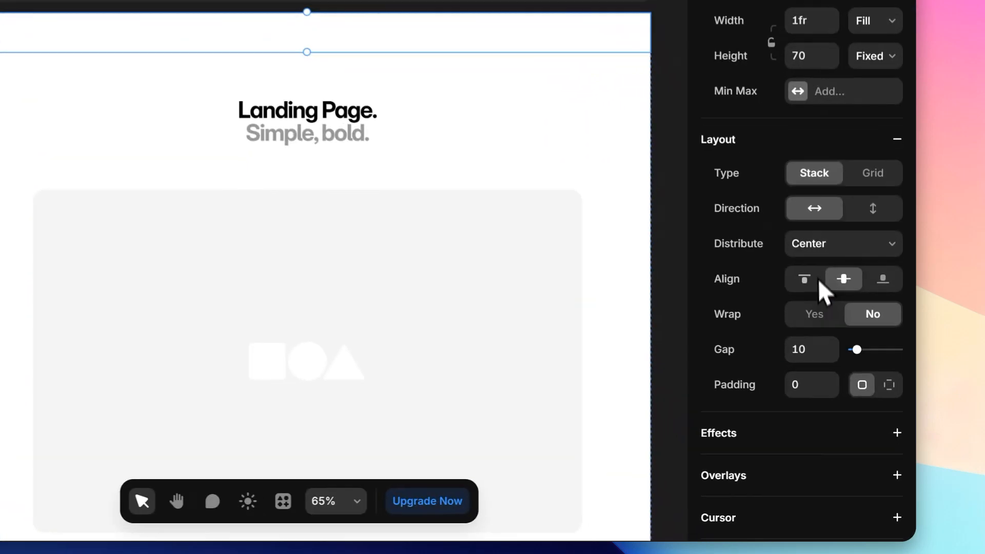
left_click(855, 345)
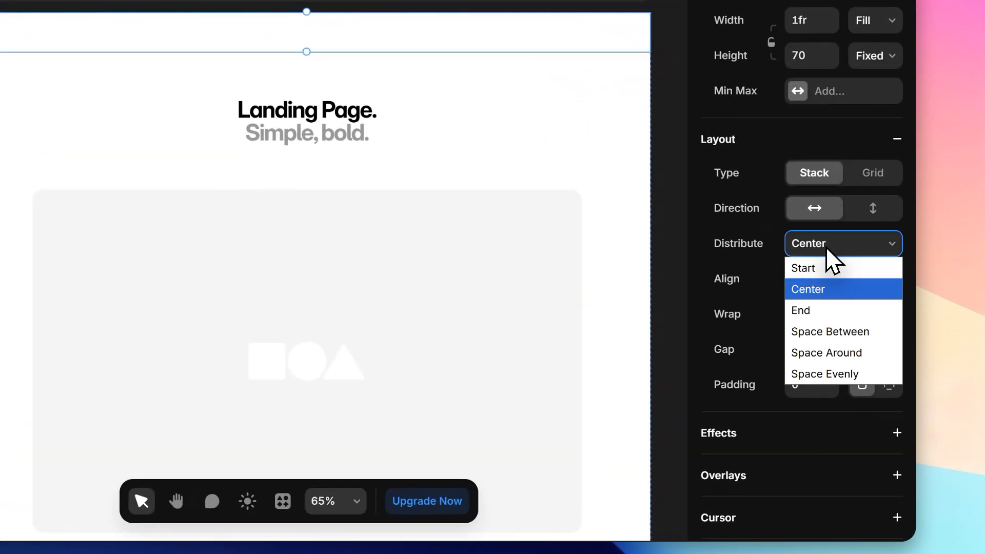
left_click(832, 328)
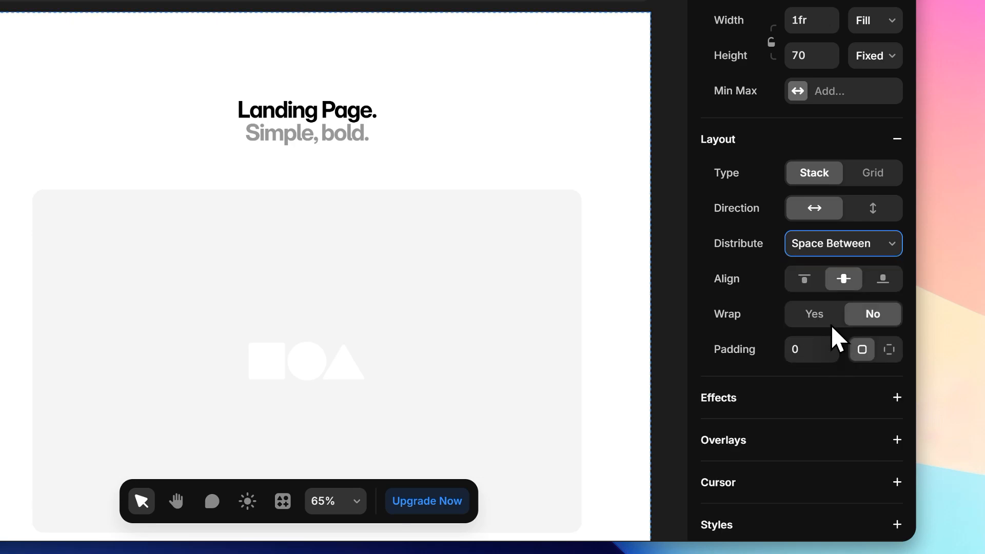
left_click(810, 351)
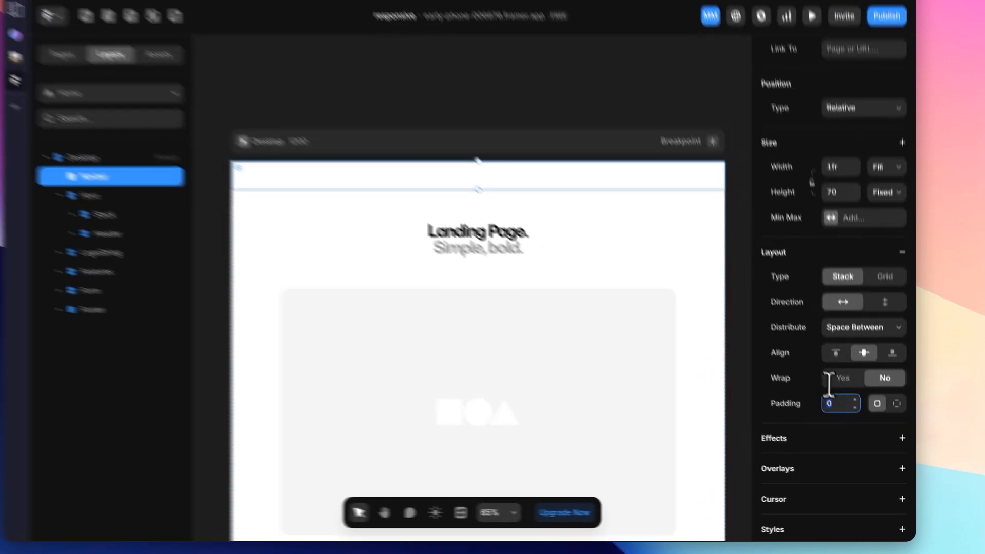
type("2")
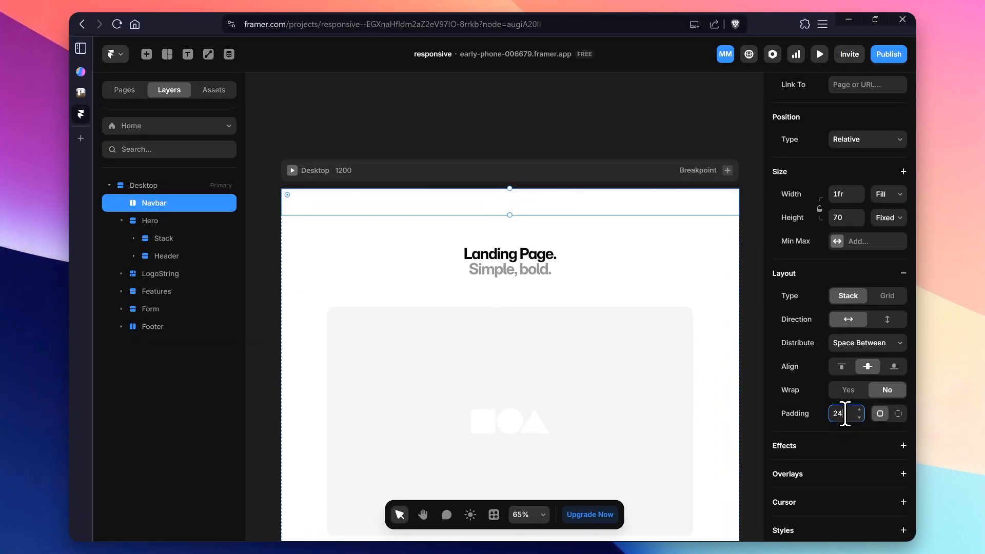
type("4")
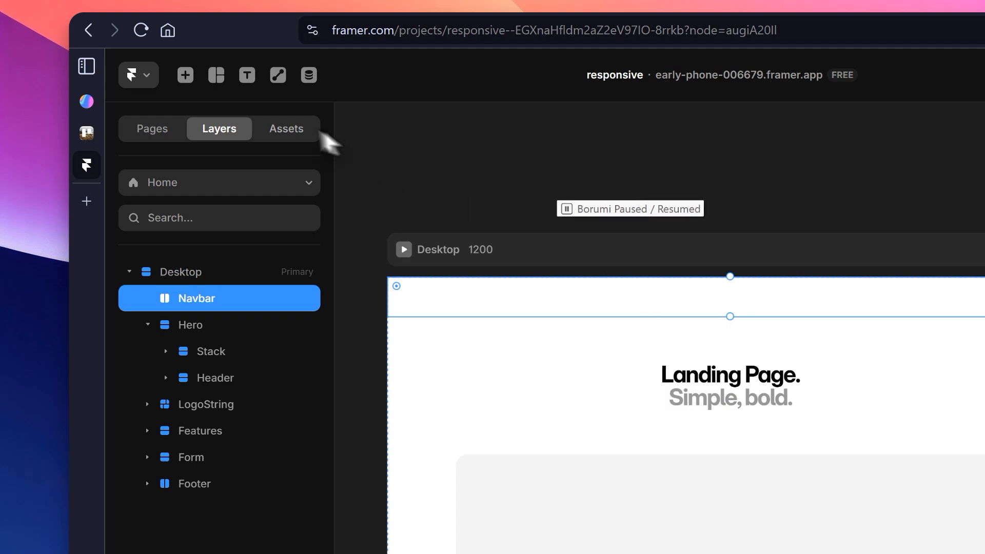
Find the Image element among the insertable elements and place one inside the Navbar.
left_click(184, 75)
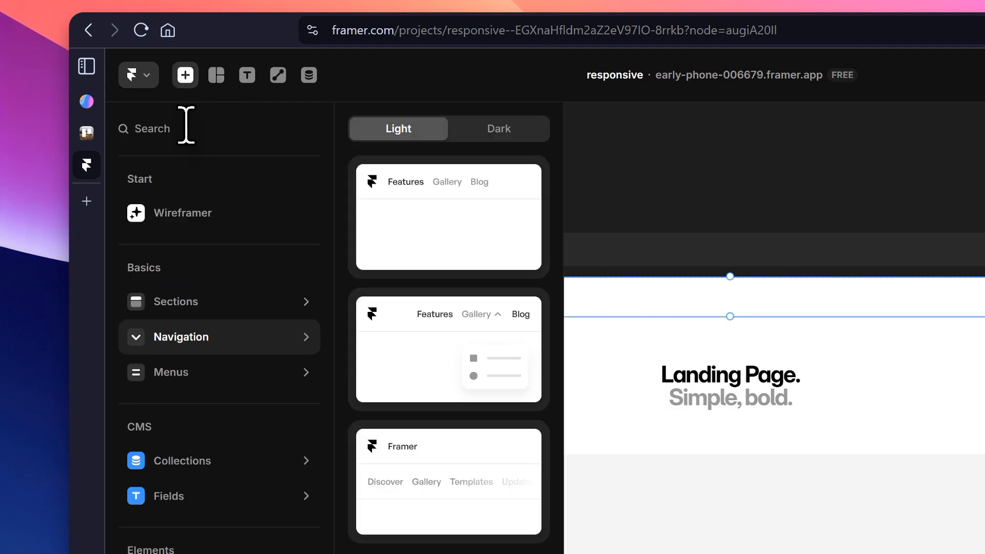
type("image")
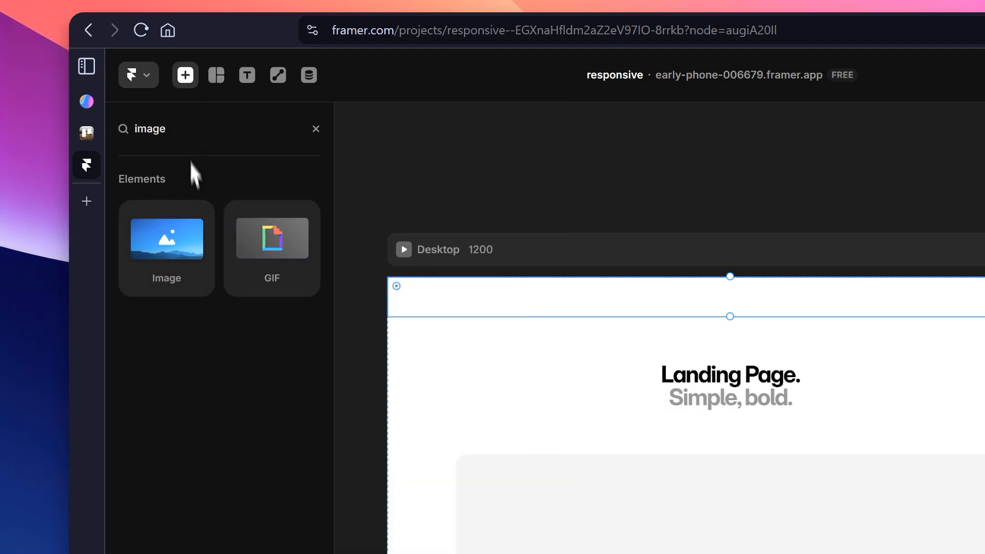
left_click_drag(161, 260, 462, 291)
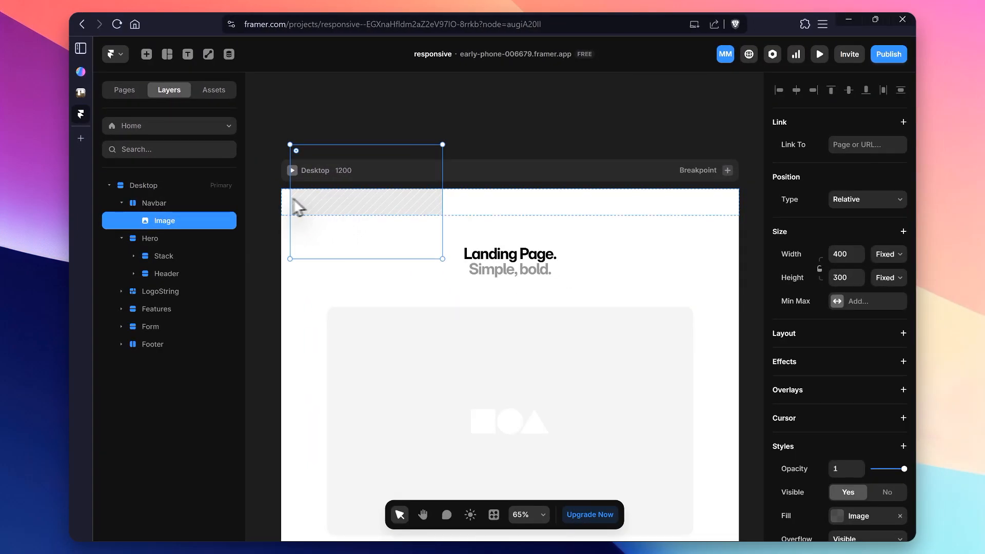
Fill the image with free-framer-logo-icon-svg-download-png-2944880.webp from Downloads and shrink it to about 69 × 52 to fit the Navbar.
scroll(839, 445, "down", 2)
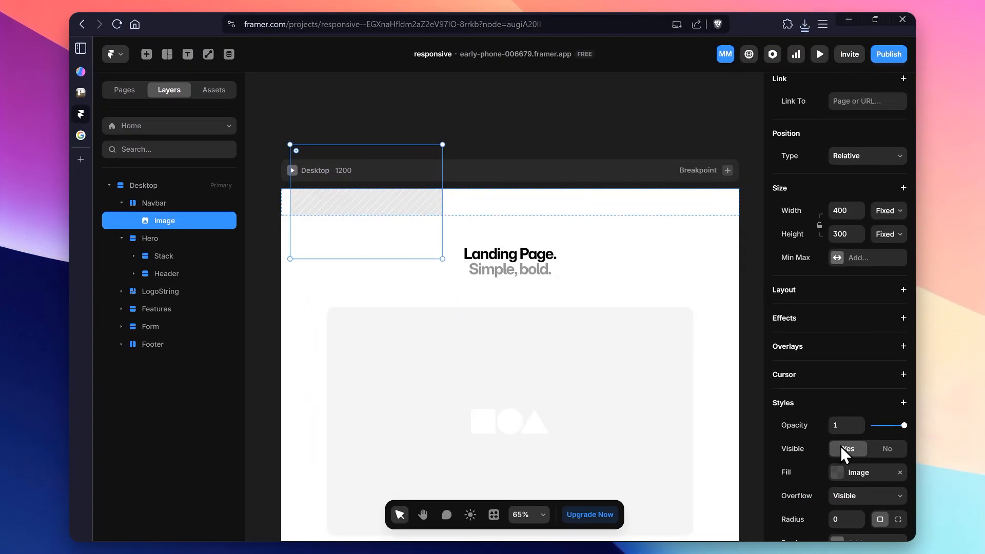
left_click(804, 459)
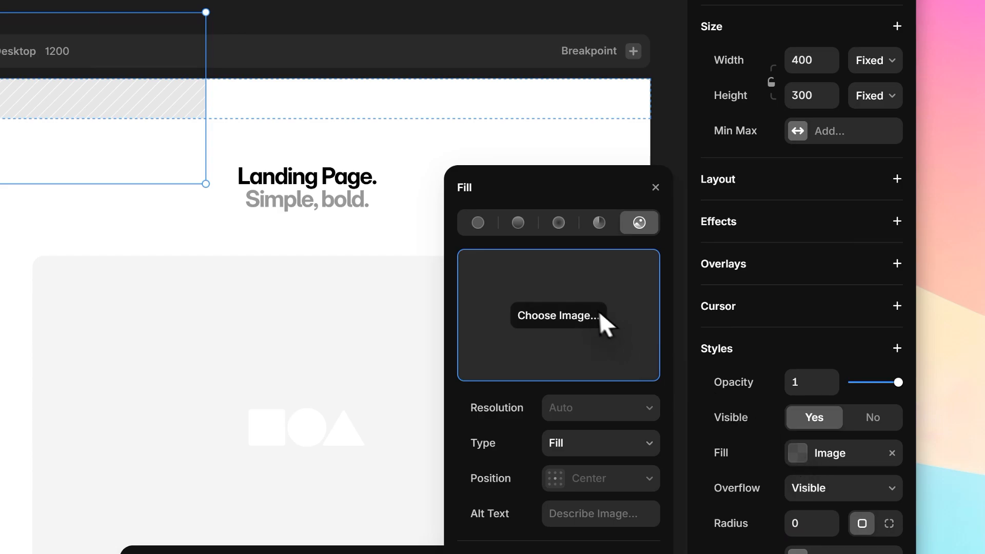
left_click(580, 310)
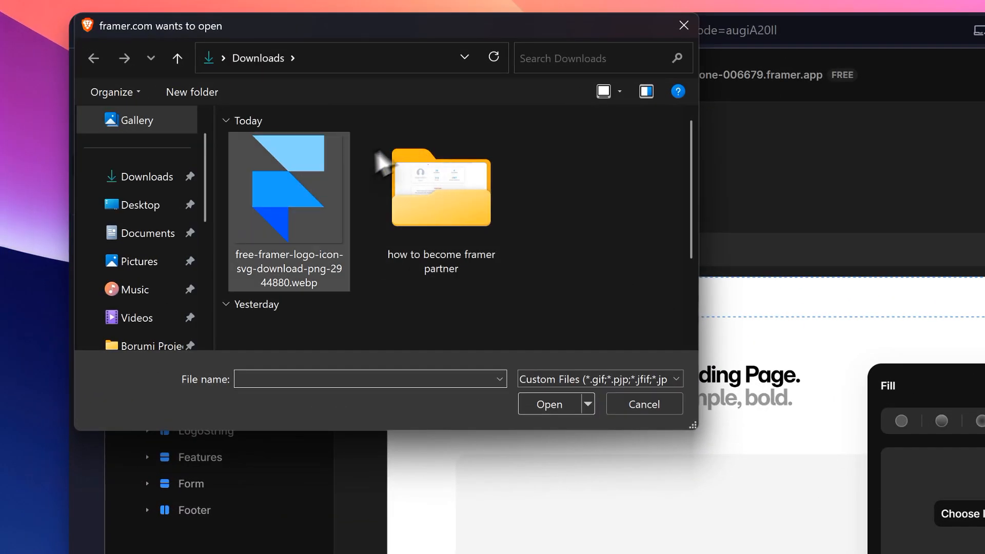
double_click(304, 220)
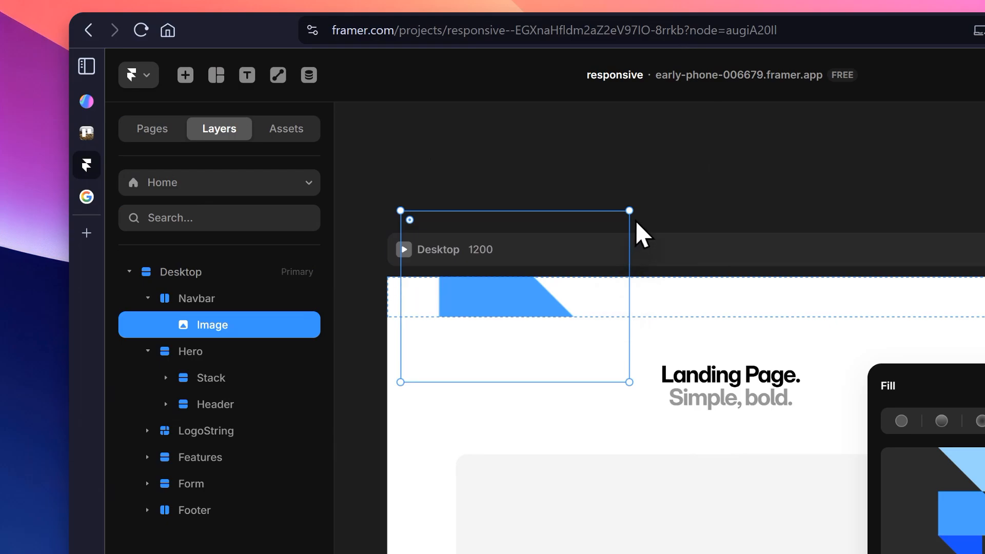
left_click_drag(629, 211, 446, 347)
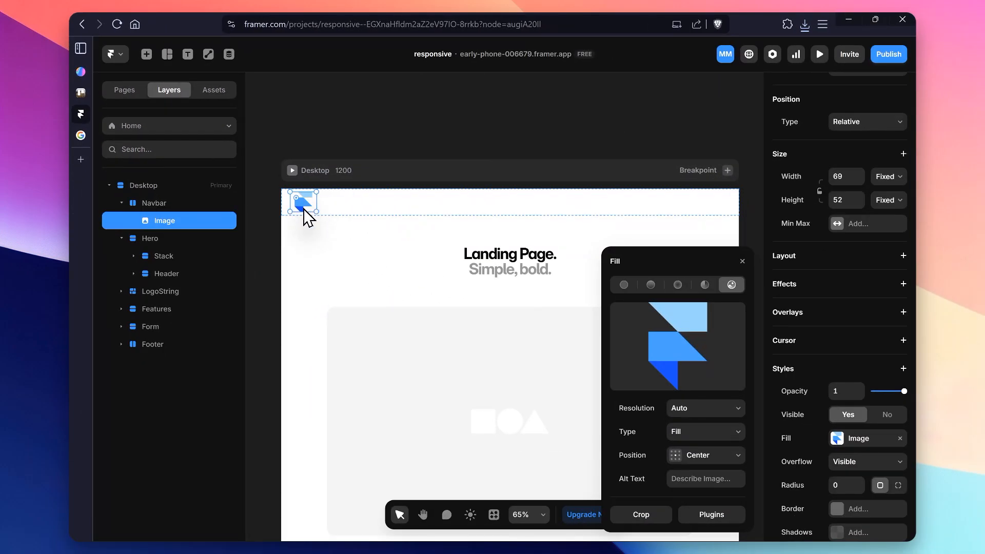
key("Escape")
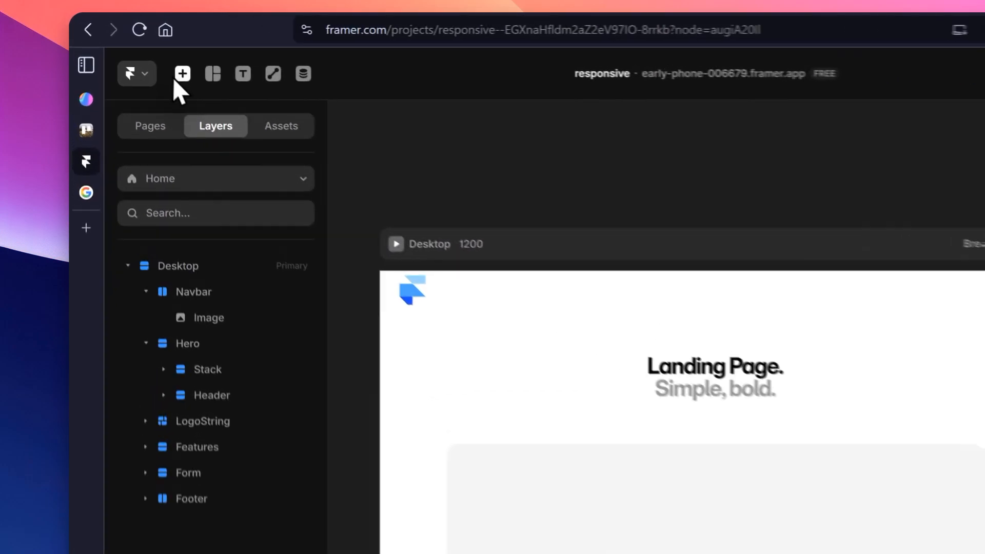
Draw a frame about 753 × 61 inside the Navbar, to the right of the logo, and give it a stack layout.
left_click(166, 58)
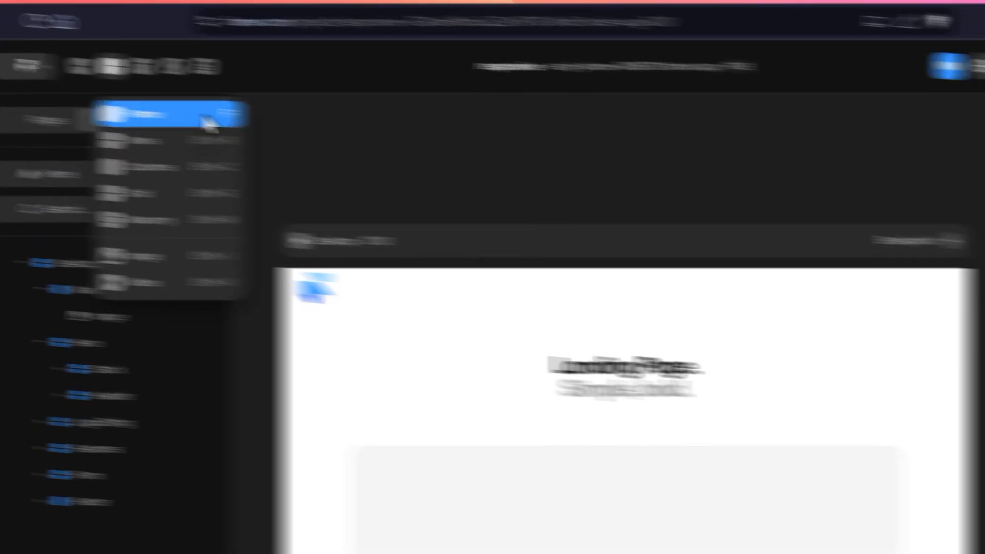
left_click(241, 121)
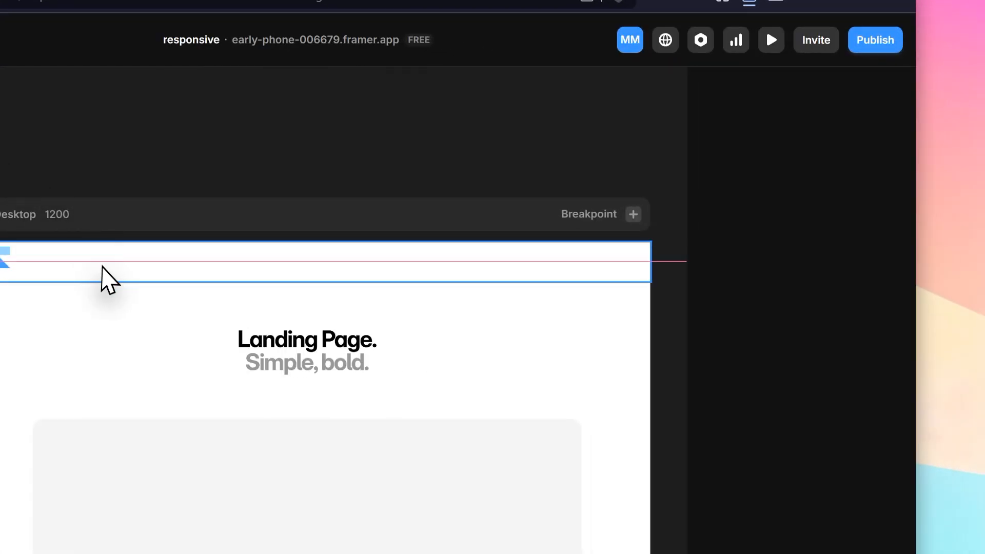
left_click(143, 249)
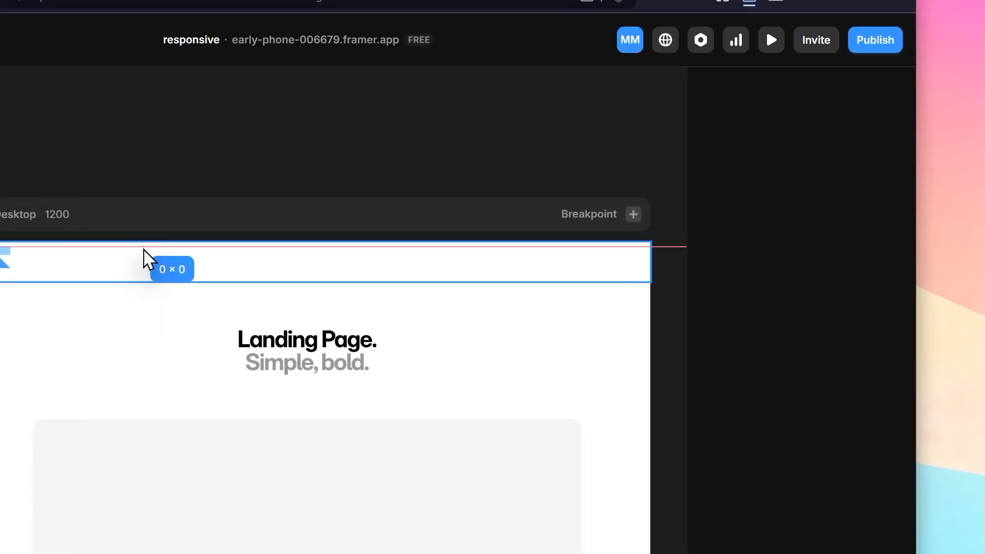
left_click_drag(143, 249, 576, 284)
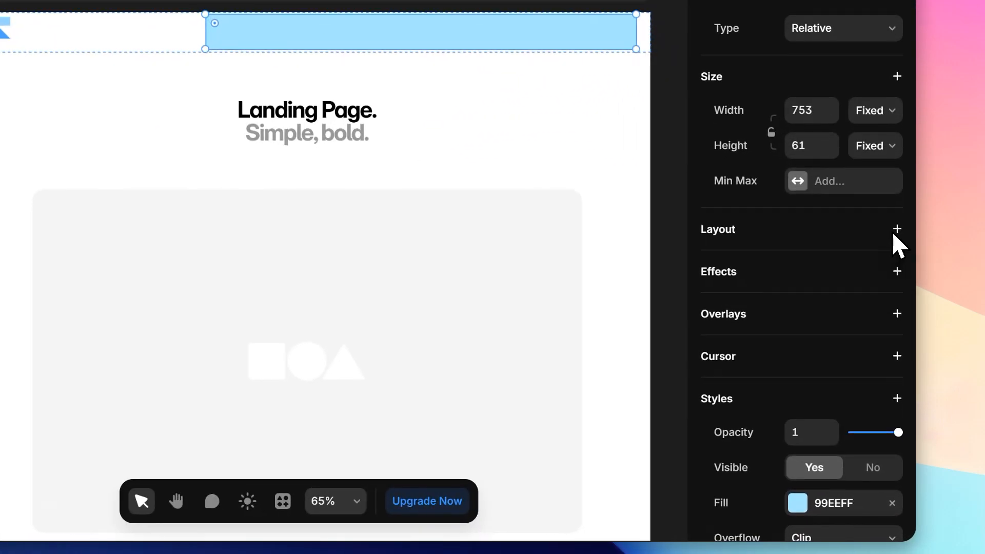
left_click(901, 334)
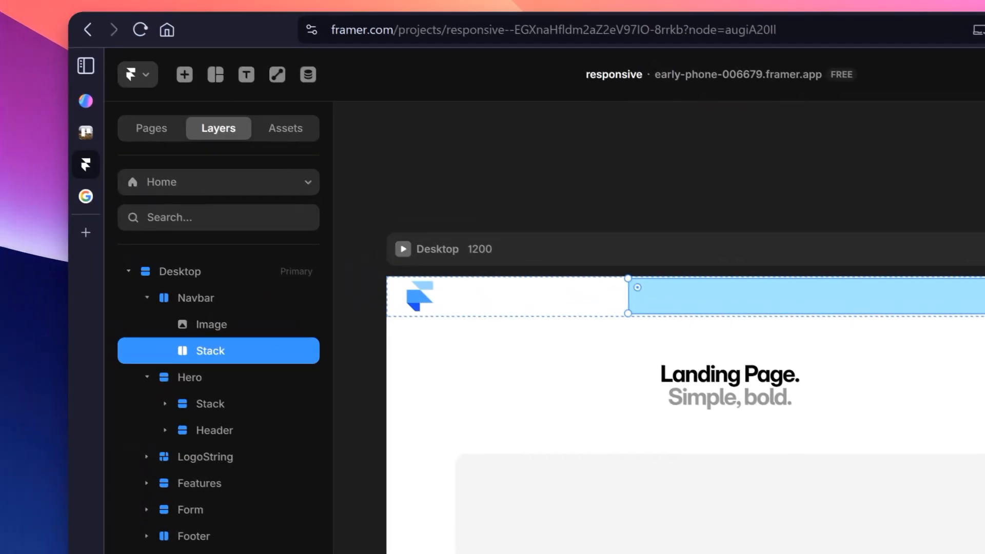
Add the text items Home, About, Services and Contact inside the Navbar's nested stack.
left_click(239, 81)
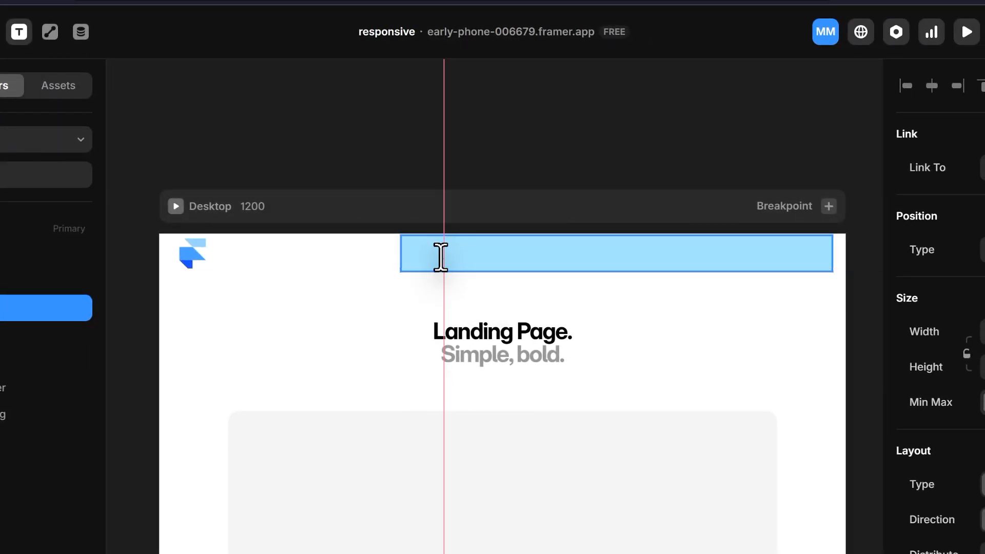
left_click(440, 256)
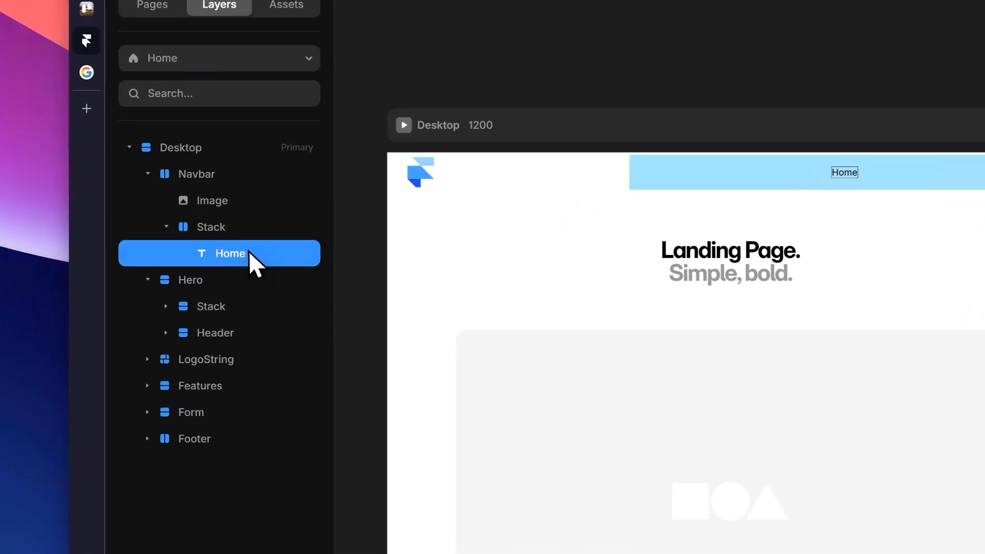
left_click_drag(188, 255, 251, 268)
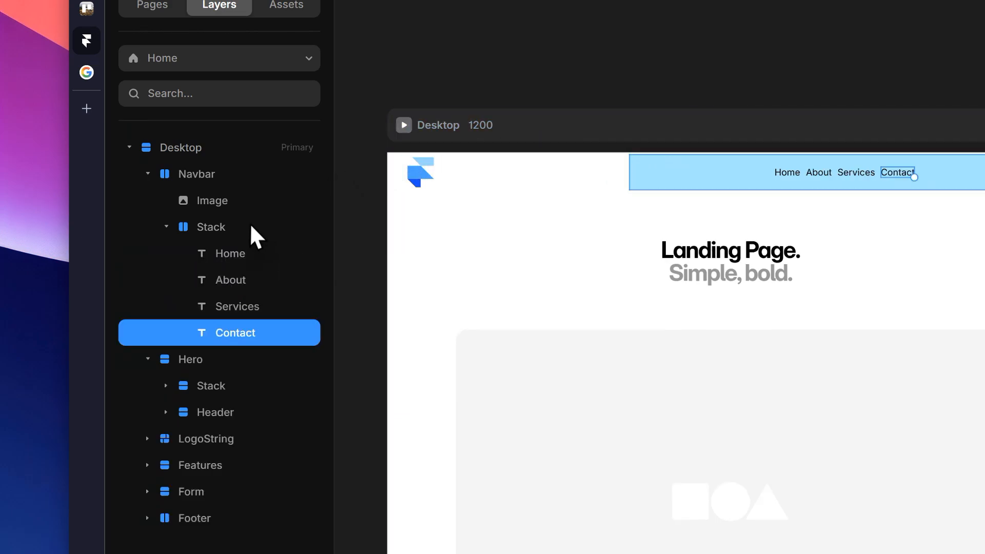
Change the fill of the stack holding the menu texts to white, FFFFFF.
left_click(250, 227)
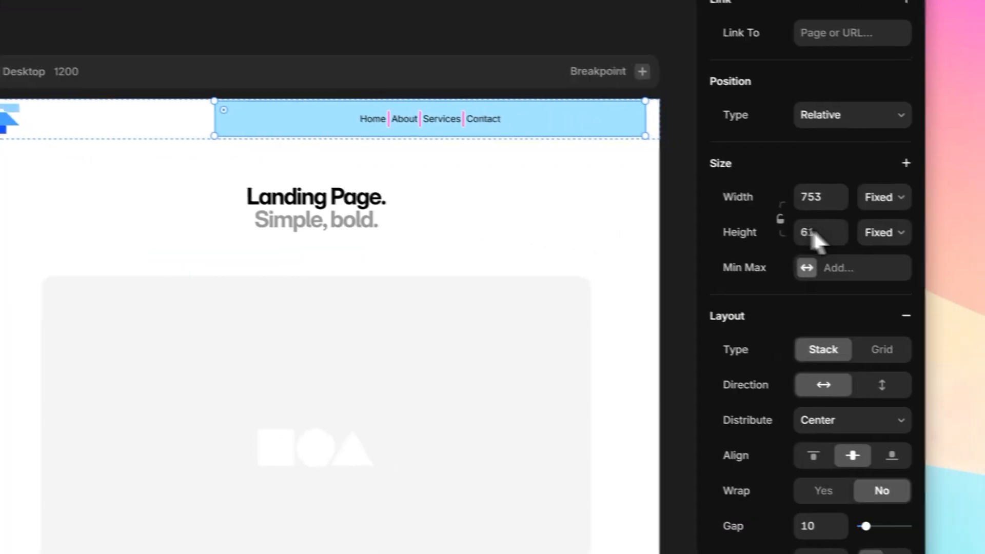
scroll(752, 239, "down", 5)
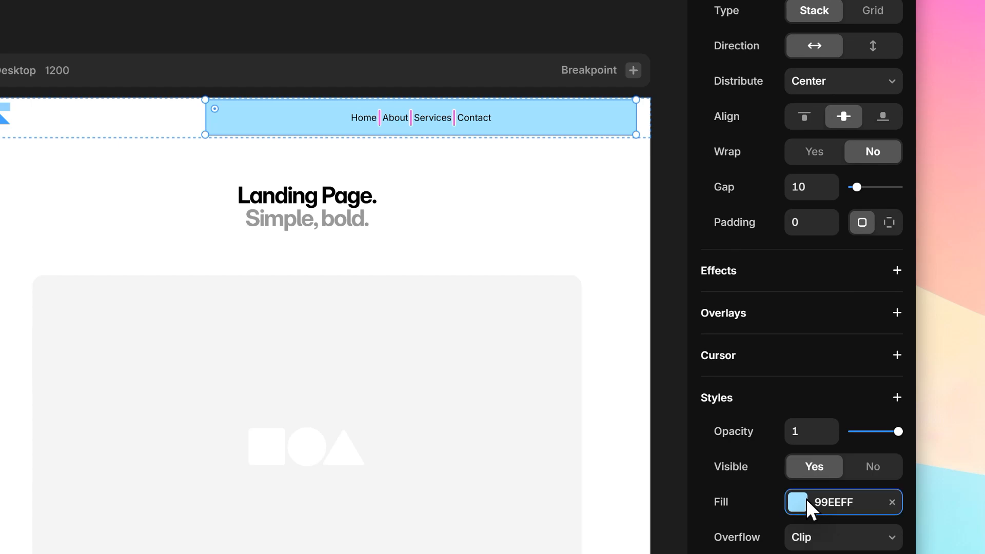
left_click(802, 505)
left_click_drag(523, 407, 435, 351)
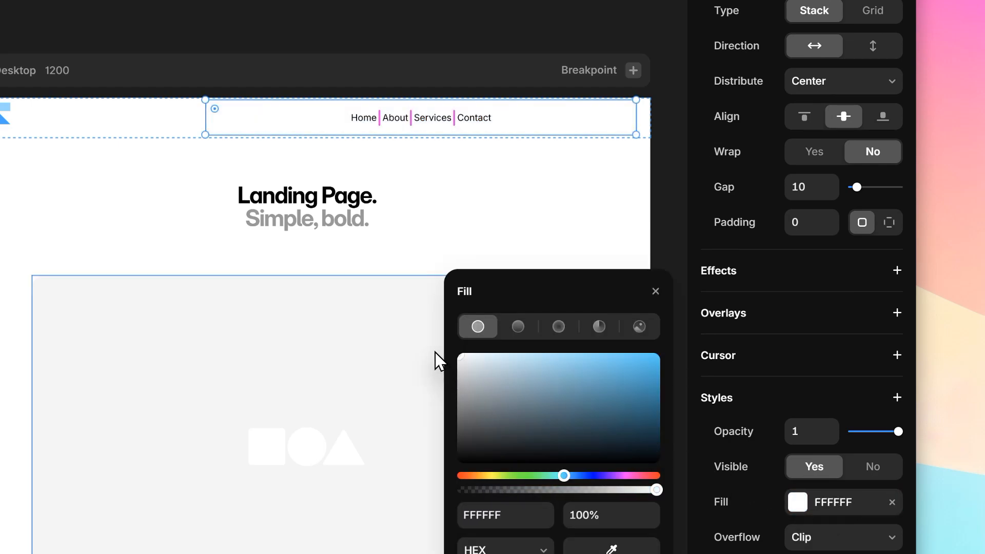
left_click(692, 230)
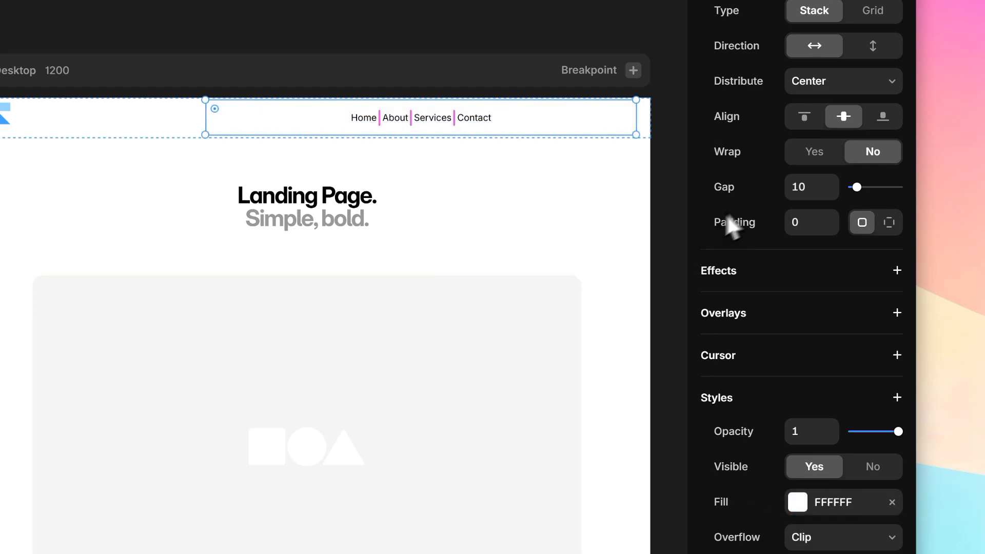
Set the gap between the menu texts in the stack to 90.
left_click(803, 184)
type("11")
key("Up")
key("Up")
key("Up")
key("Up")
key("Up")
key("Up")
key("Up")
key("Up")
key("Up")
key("Up")
key("Up")
key("Up")
key("Up")
key("Up")
key("Up")
key("Up")
key("Up")
key("Up")
key("Up")
key("Up")
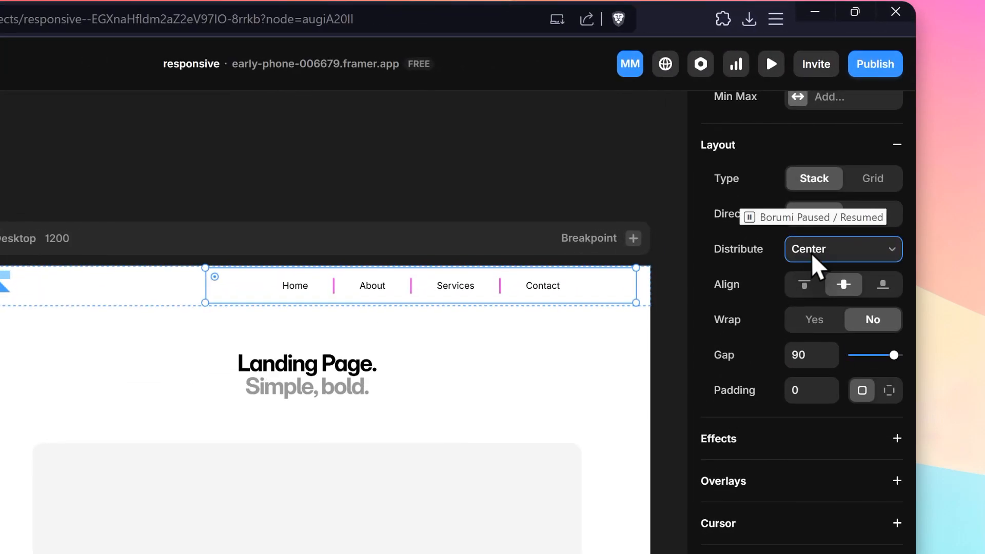
Set the menu stack's distribution to End.
left_click(846, 182)
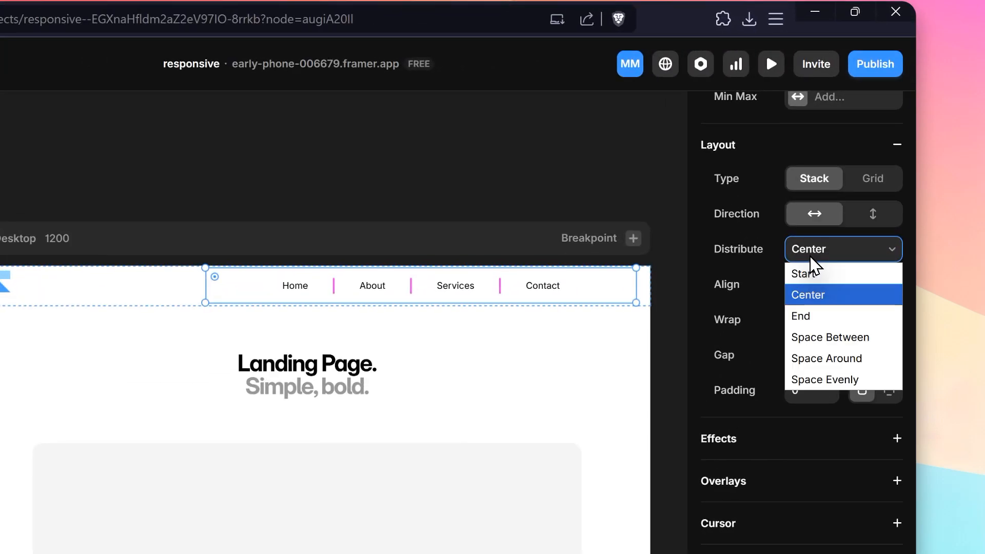
left_click(830, 319)
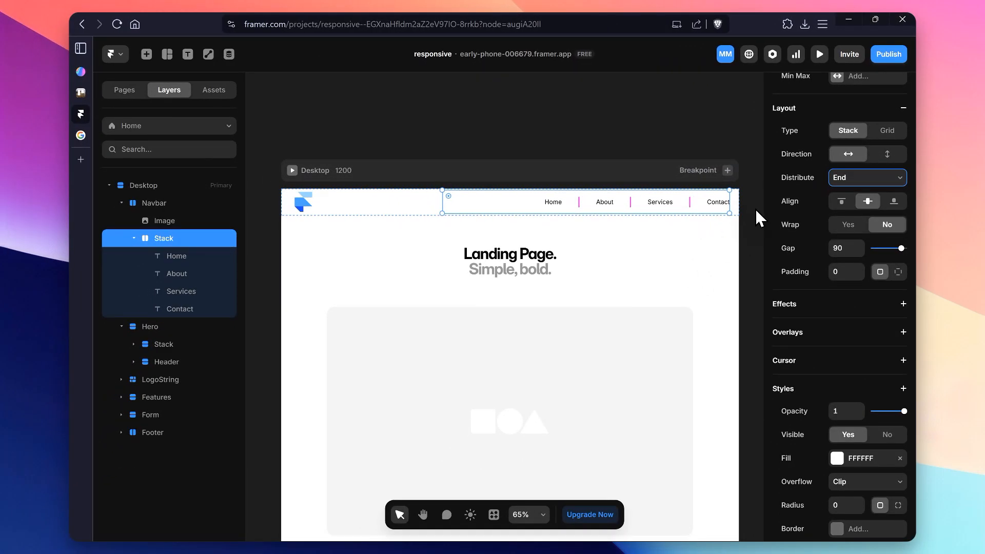
left_click(754, 207)
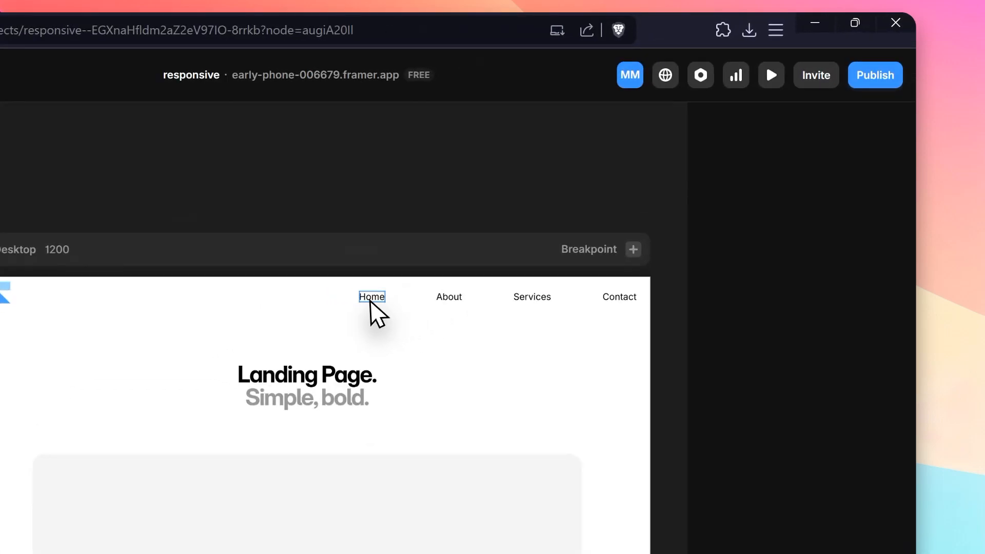
Link the Home menu text to the Home page and add links to the About, Services and Contact texts.
left_click(552, 205)
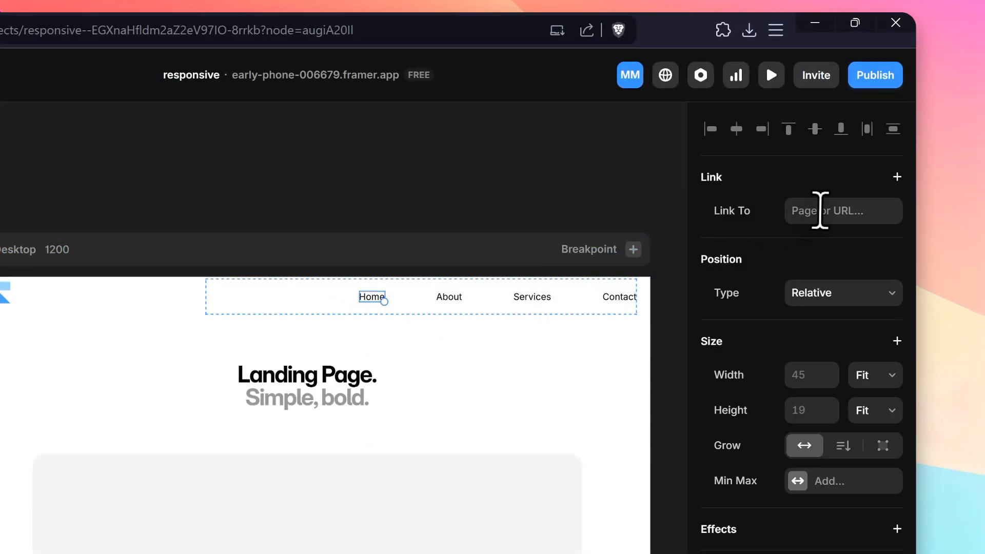
left_click(819, 211)
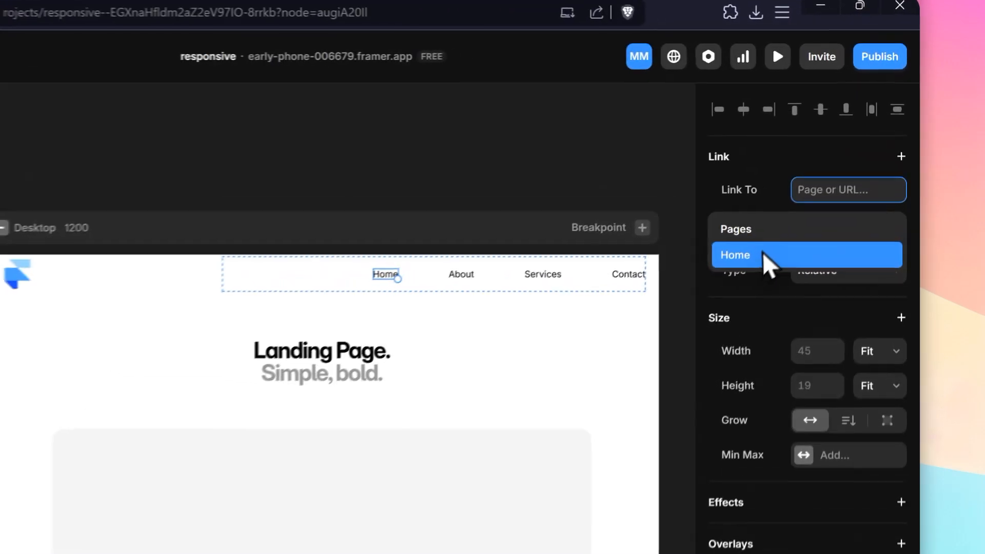
left_click(753, 261)
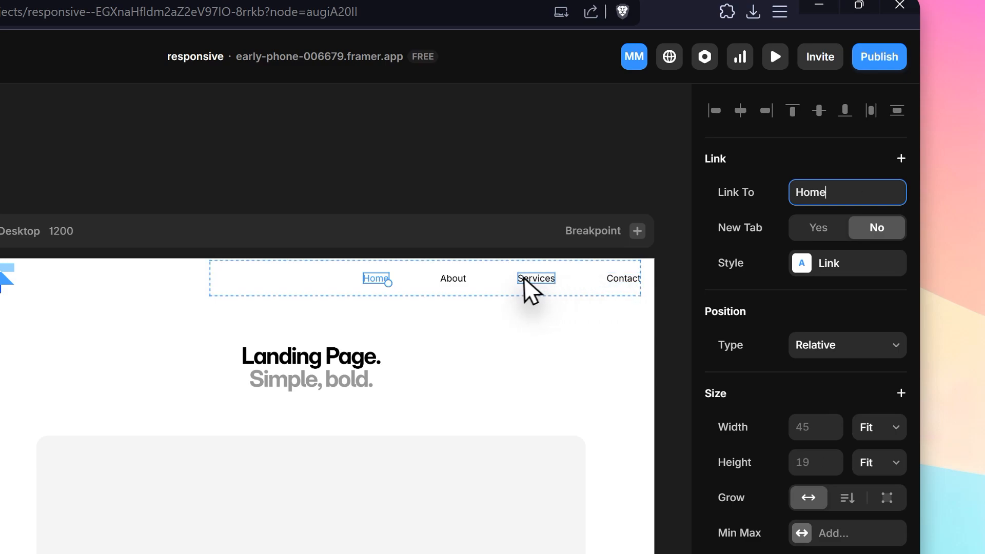
left_click(452, 278)
left_click(794, 192)
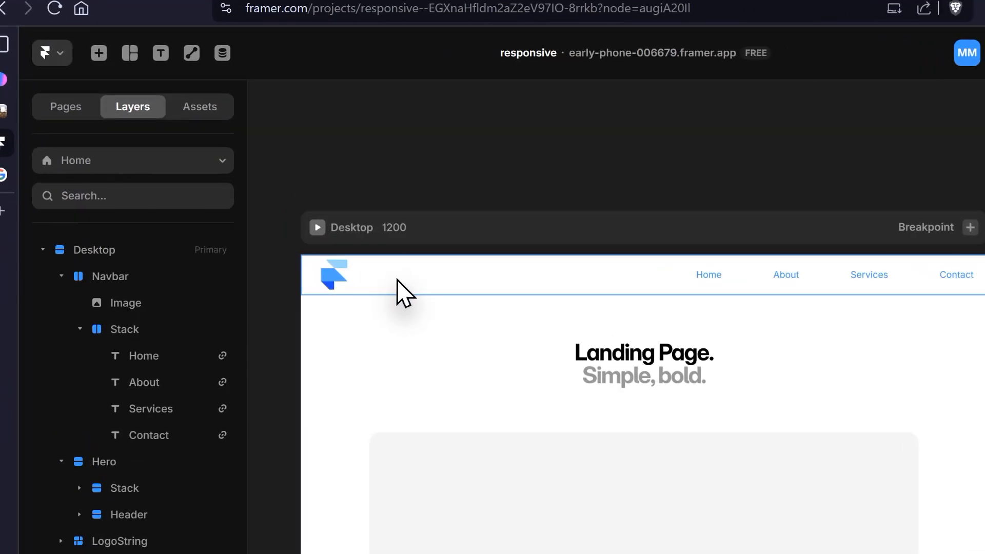
Change the Navbar's position type to Fixed.
left_click(343, 206)
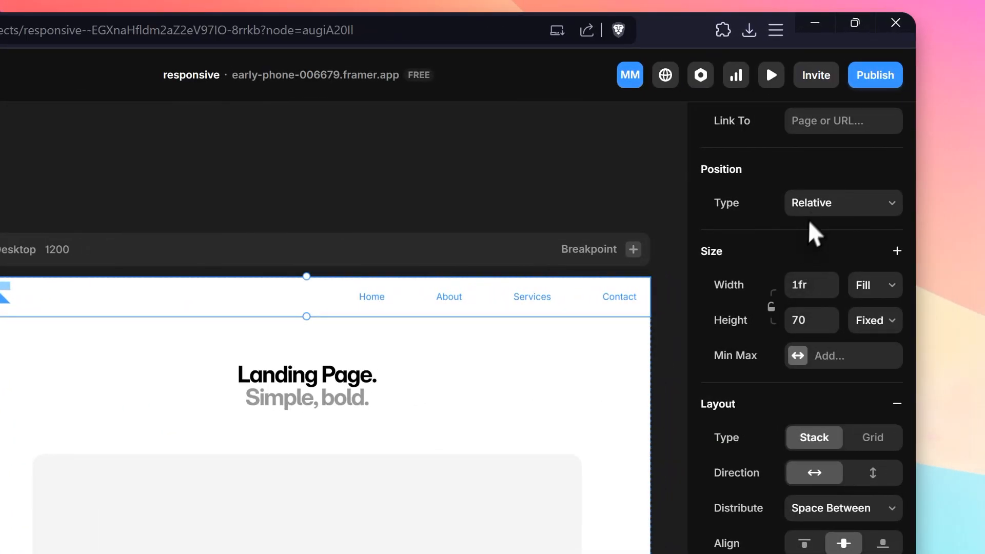
left_click(984, 183)
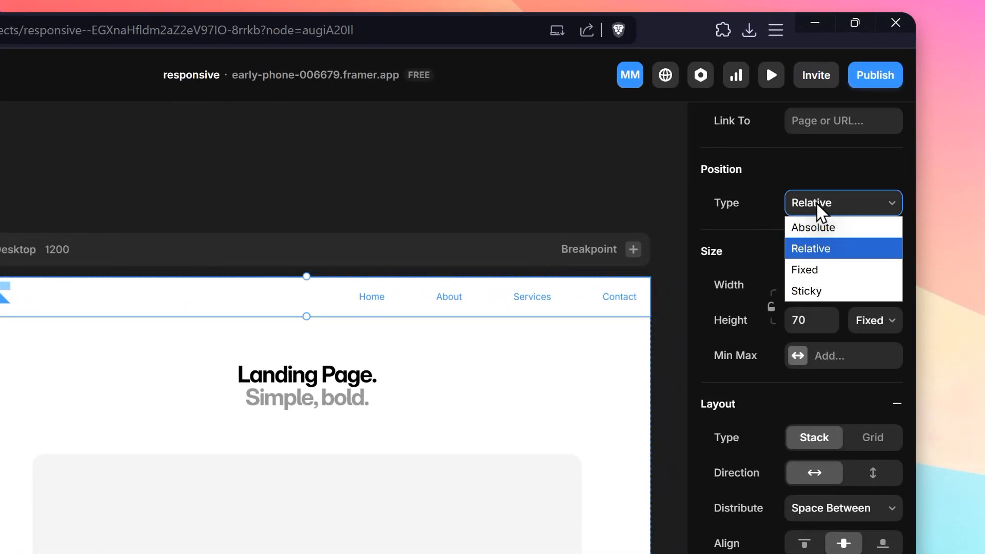
left_click(823, 270)
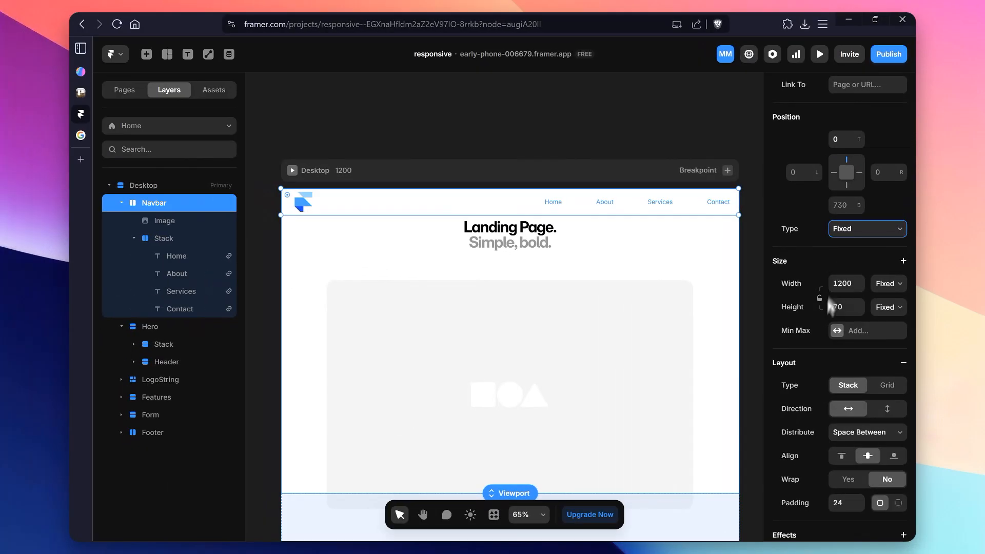
Set the Navbar's Z Index to 10.
scroll(811, 359, "down", 4)
scroll(806, 384, "down", 5)
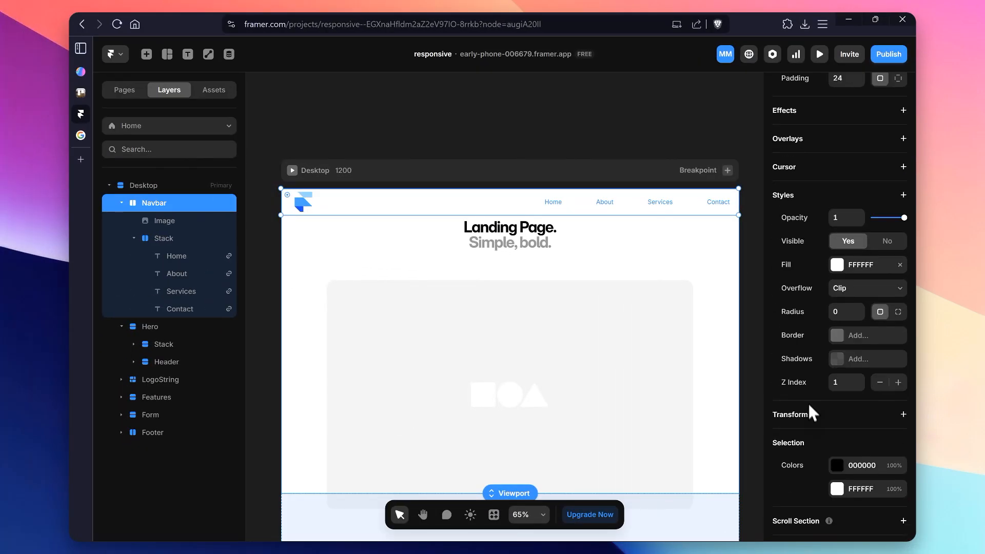
left_click(845, 382)
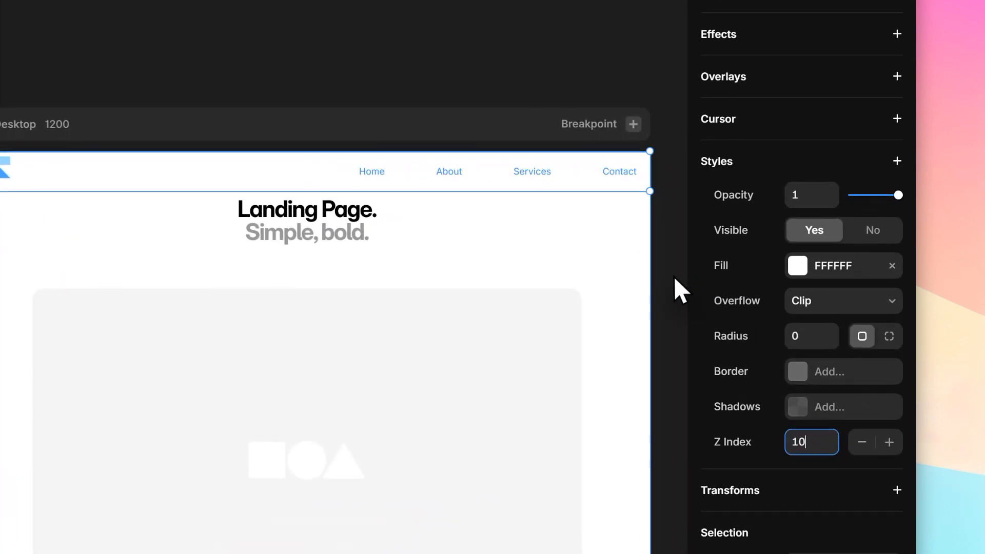
left_click(715, 279)
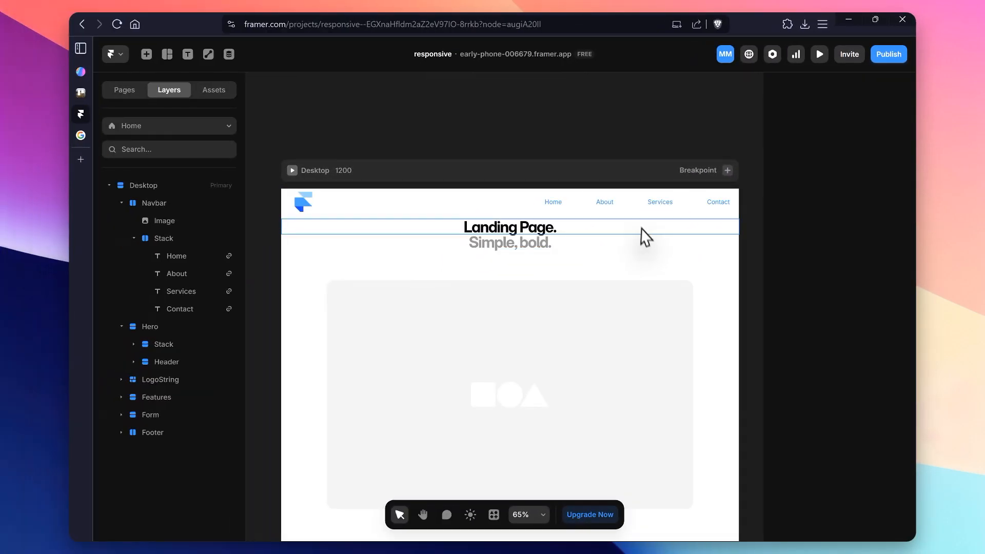
Change the Navbar's fill color to light grey DEDEDE.
scroll(598, 265, "down", 1)
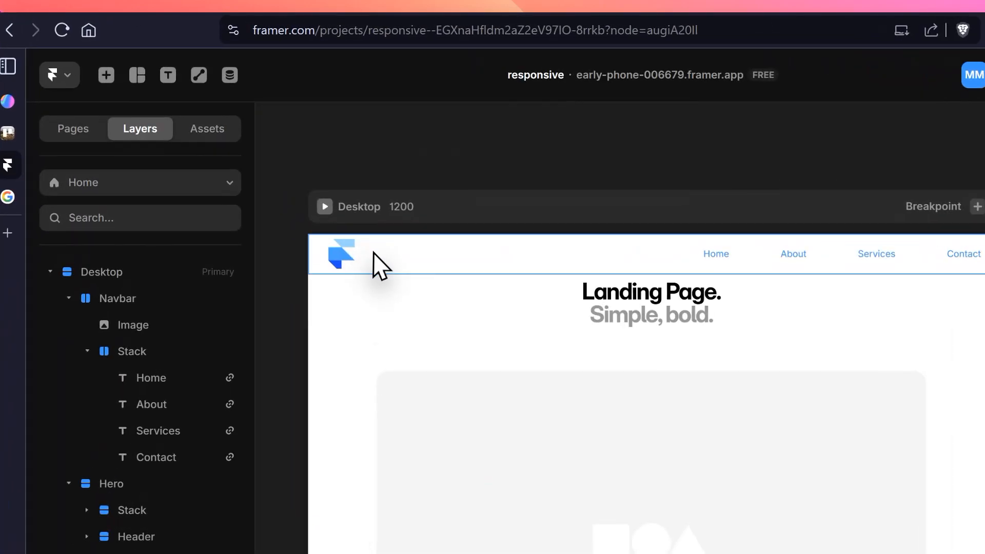
left_click(373, 252)
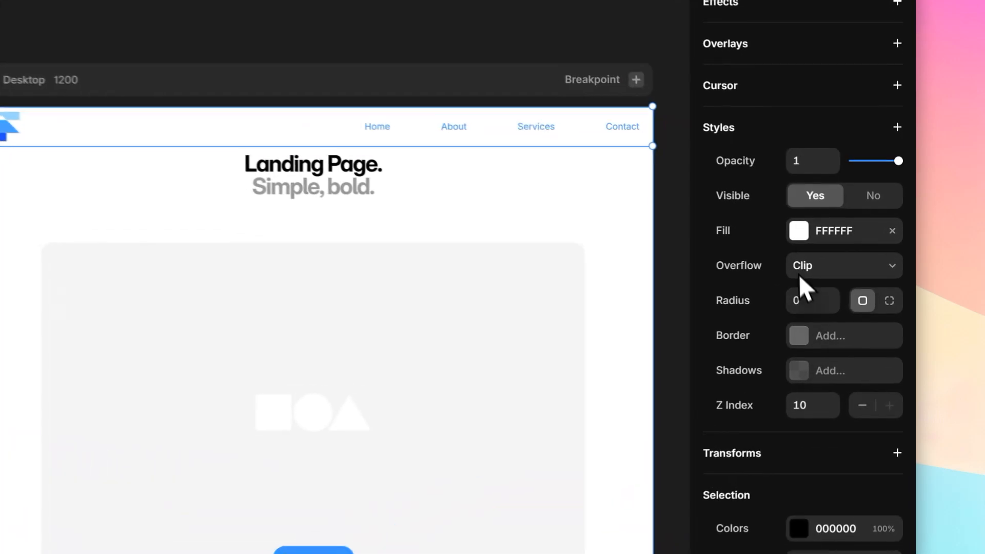
left_click(837, 206)
left_click_drag(509, 343, 435, 308)
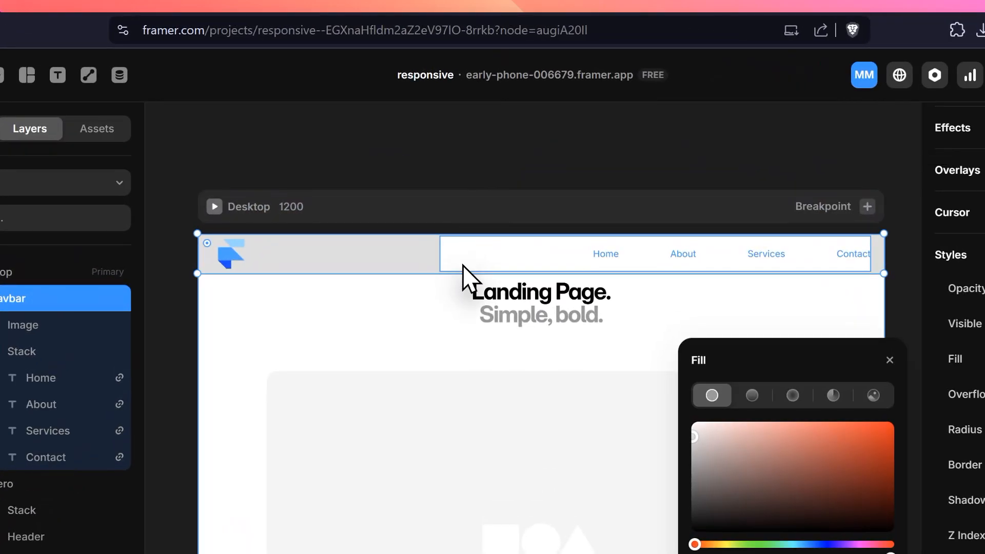
Match the menu stack's fill to the Navbar's grey by sampling it with the eyedropper.
left_click(459, 180)
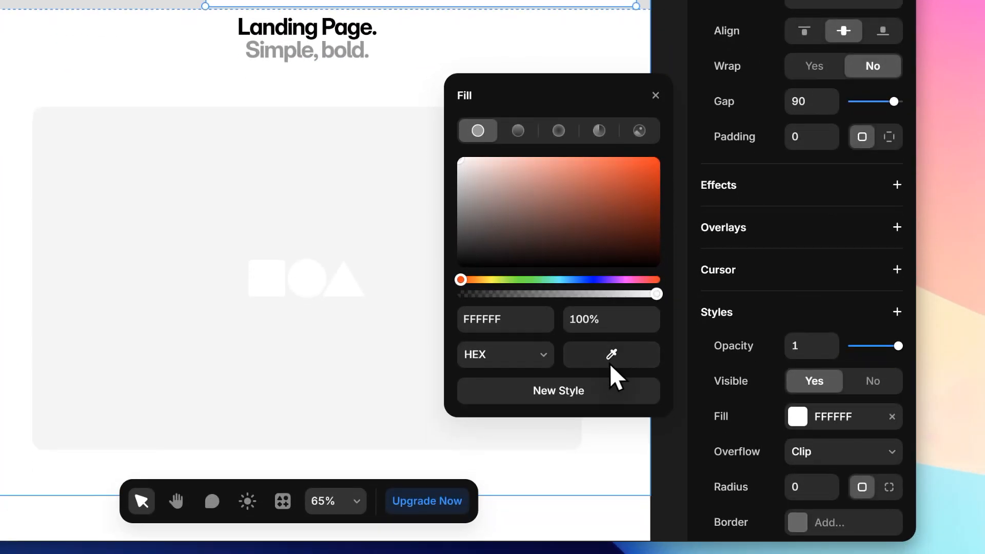
left_click(611, 488)
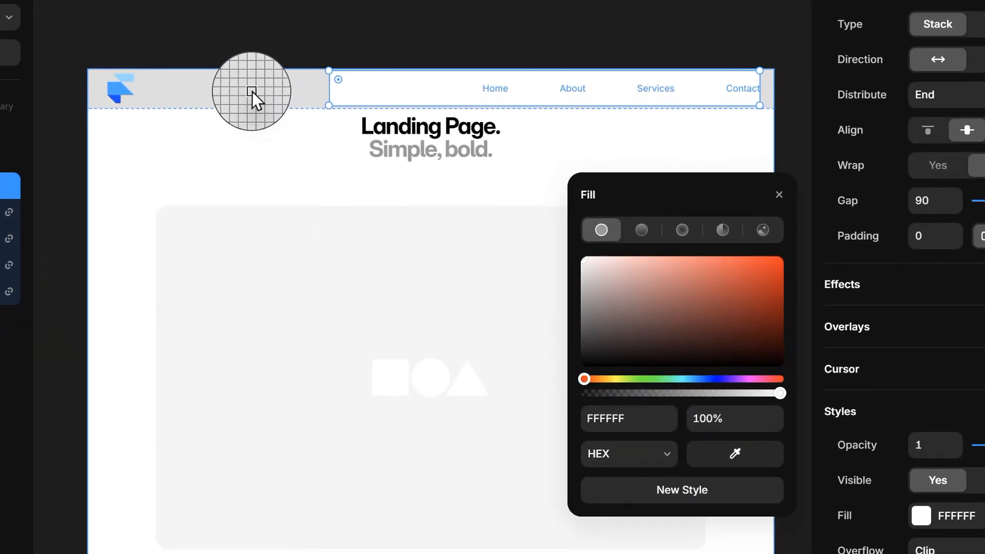
left_click(462, 237)
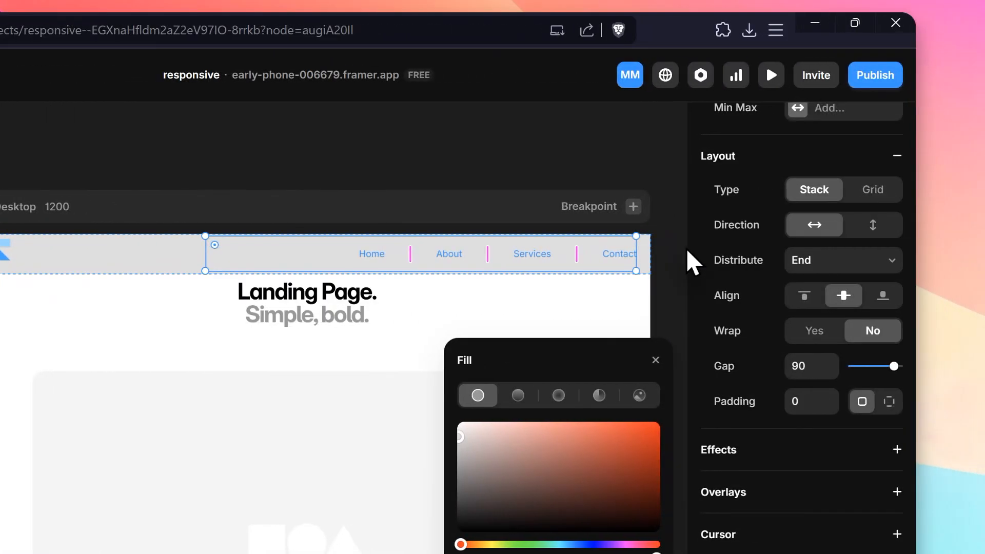
left_click(910, 164)
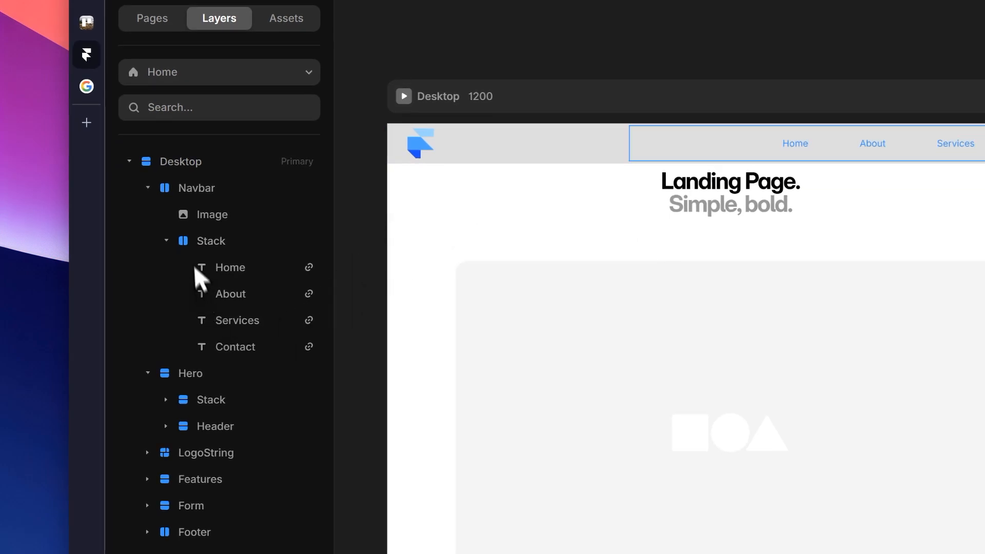
Add a shadow to the Navbar.
left_click(238, 190)
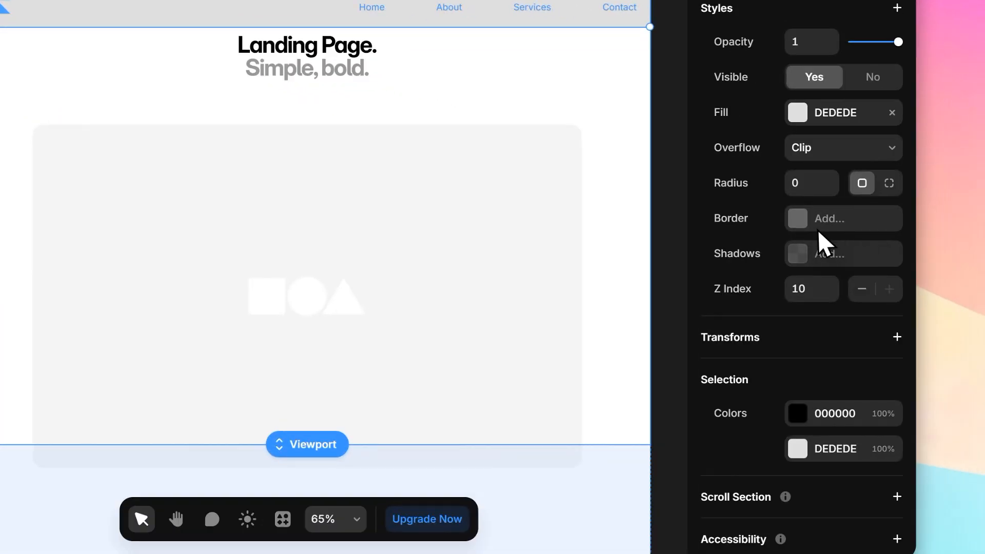
left_click(798, 259)
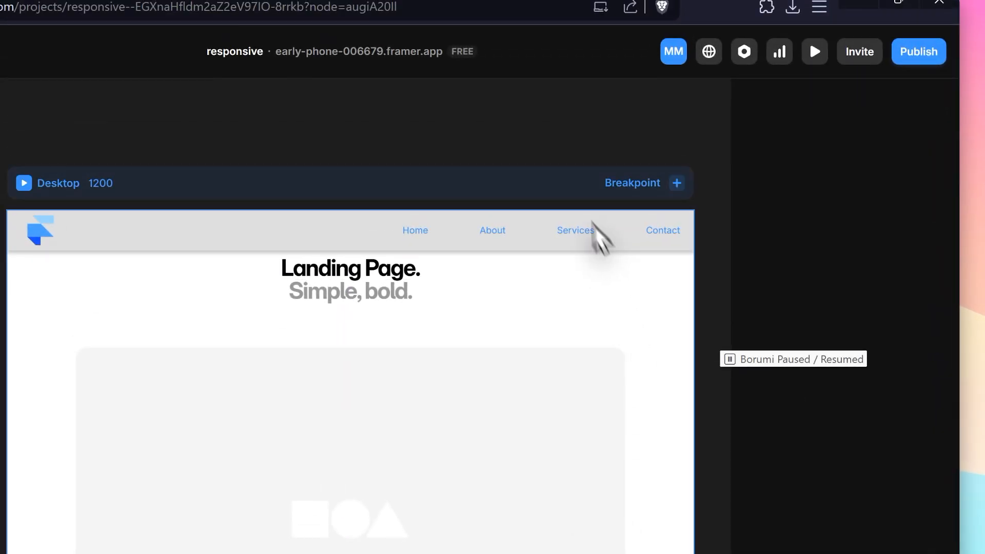
Set the font weight of the Home menu text to Bold.
left_click(419, 230)
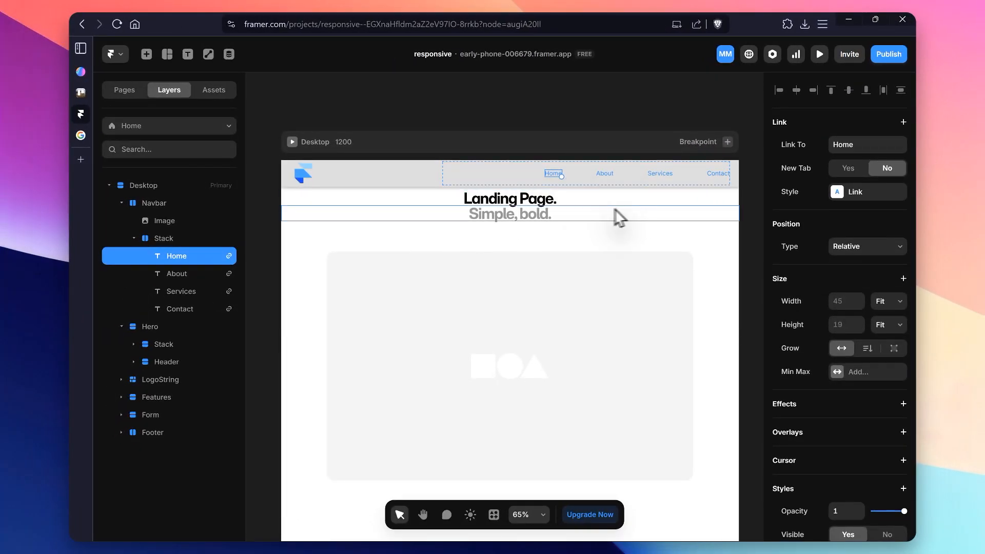
scroll(850, 336, "down", 2)
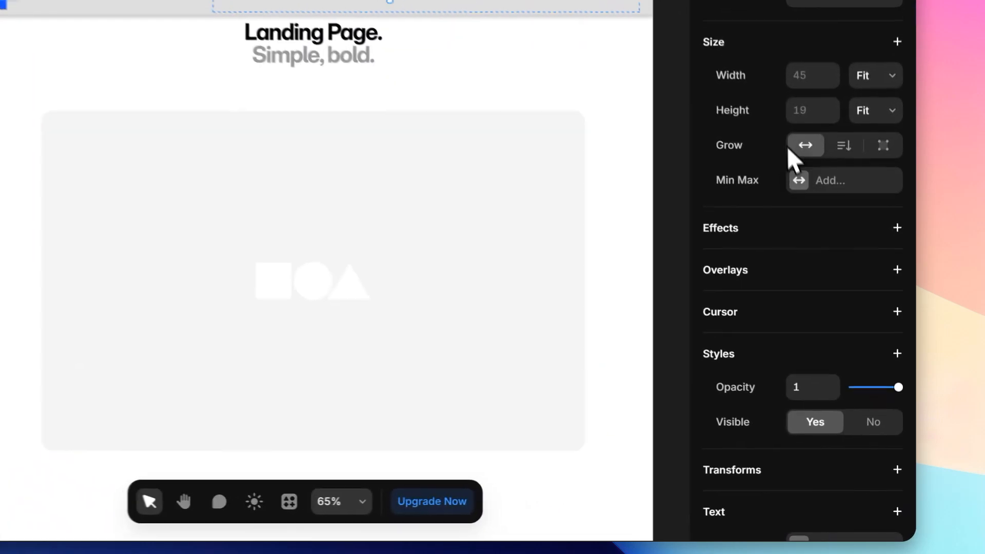
left_click(867, 275)
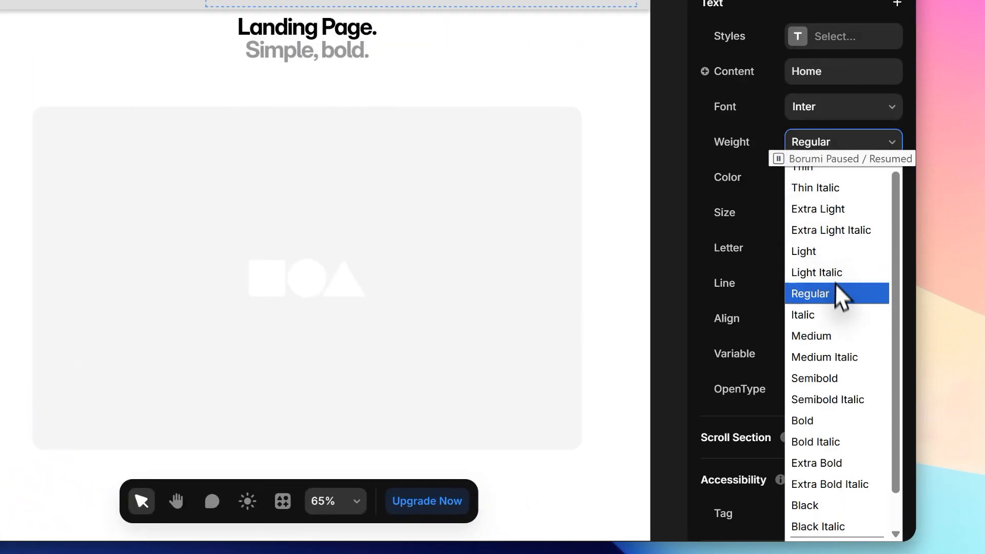
scroll(813, 371, "down", 1)
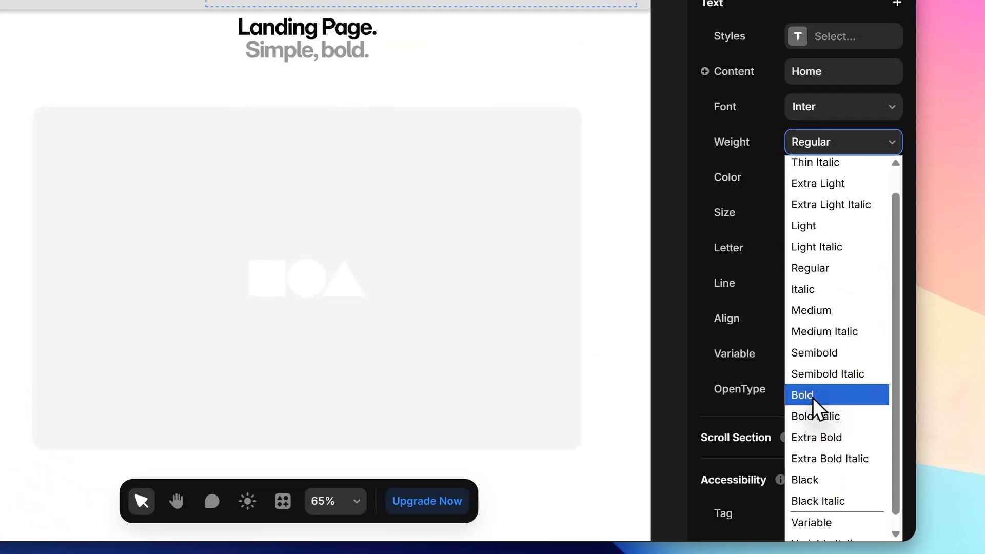
left_click(812, 398)
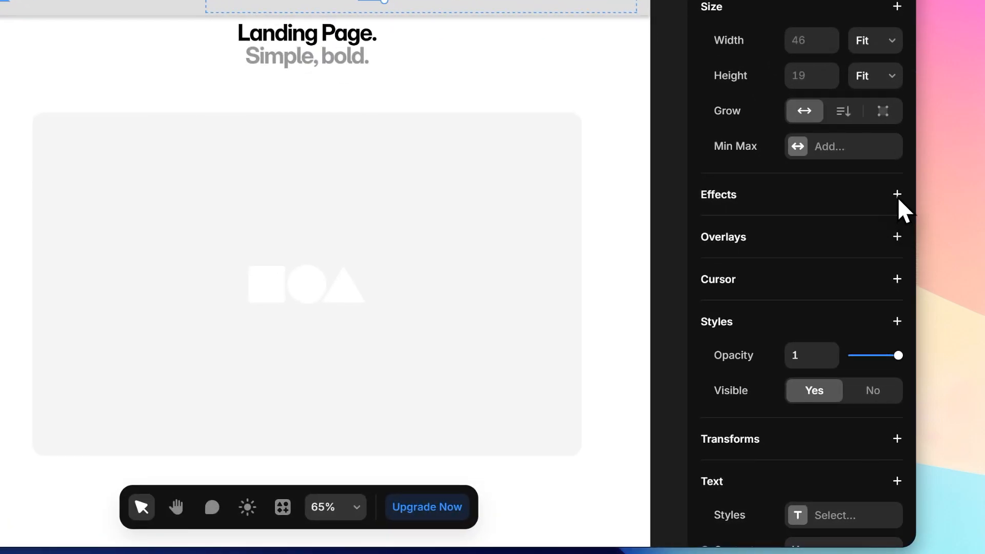
Add a Hover effect to the Home menu text with its scale set to 0.8.
left_click(904, 307)
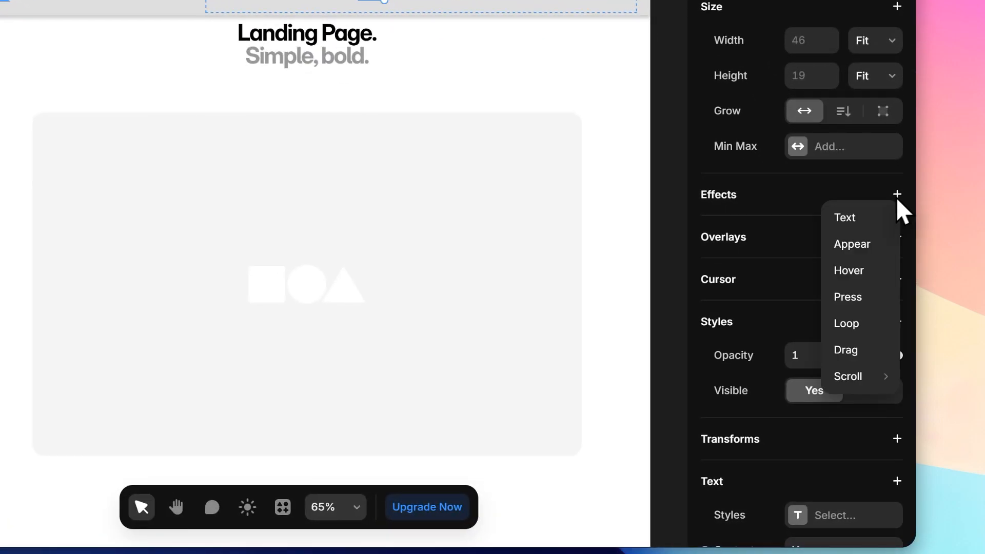
left_click(869, 272)
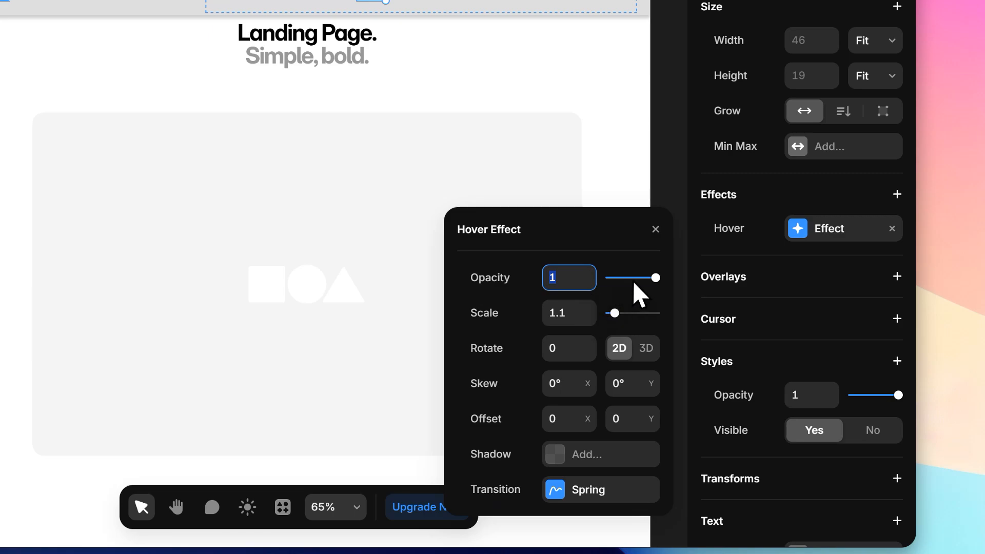
left_click_drag(634, 284, 621, 281)
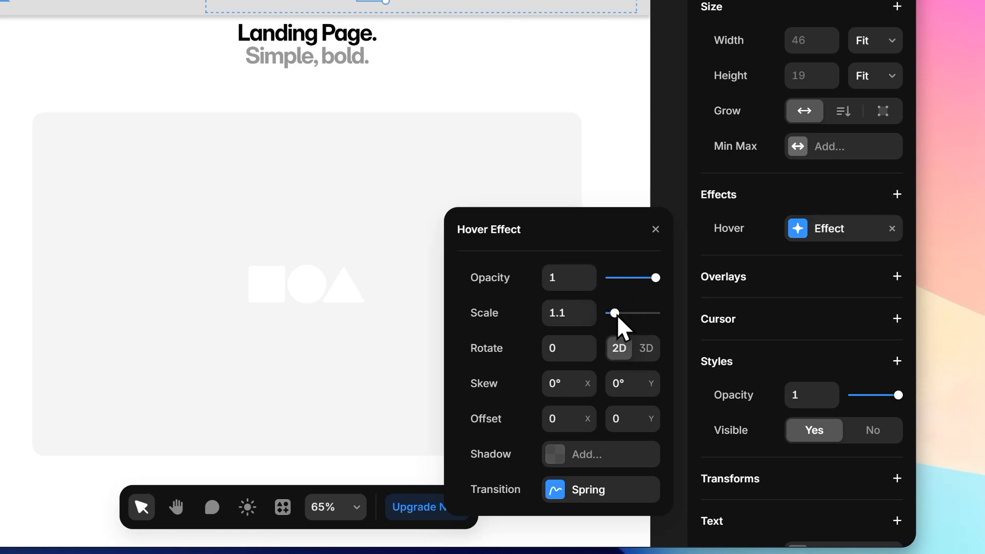
left_click_drag(615, 314, 623, 314)
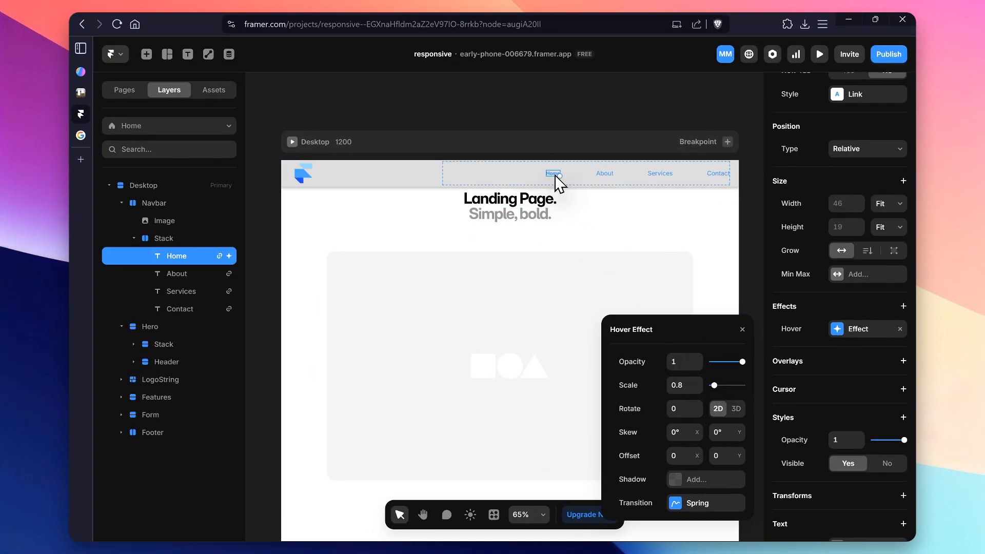
left_click(742, 330)
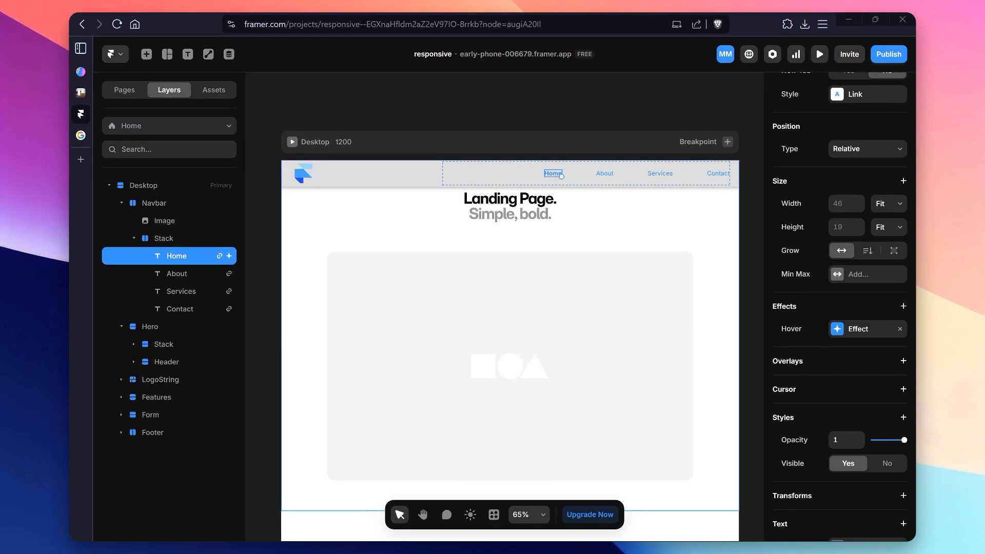
Add a Tablet breakpoint, 810 wide, beside the Desktop layout.
scroll(592, 142, "right", 1)
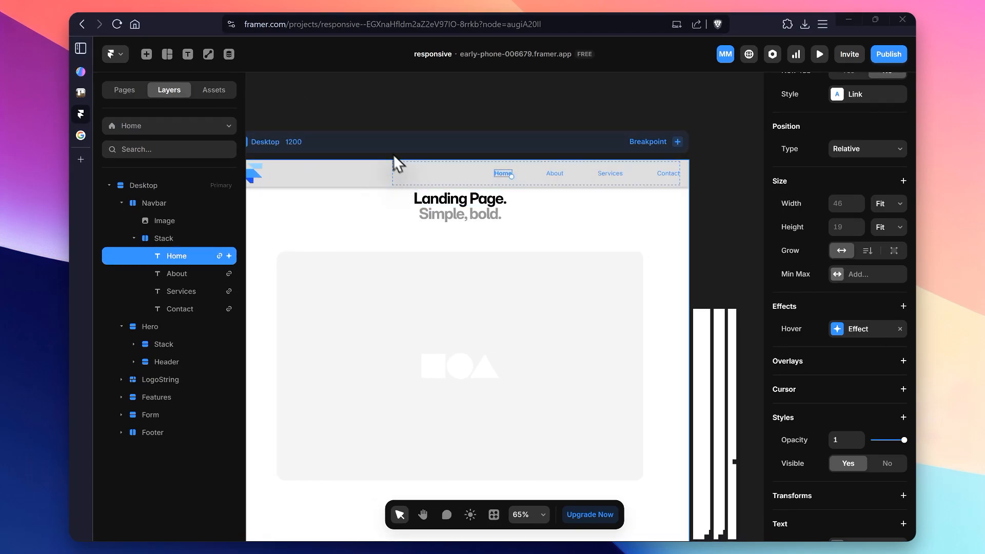
scroll(380, 147, "left", 1)
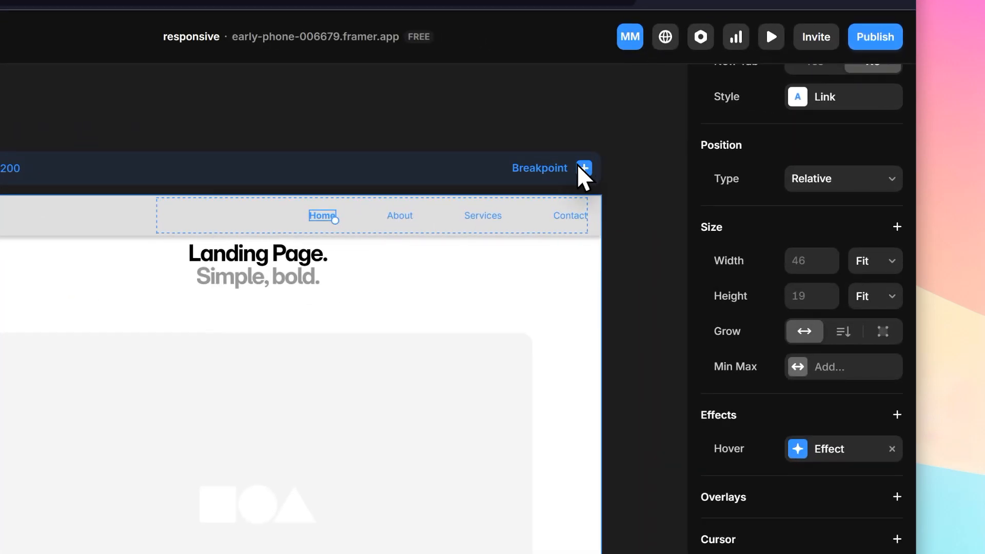
left_click(695, 141)
left_click(611, 215)
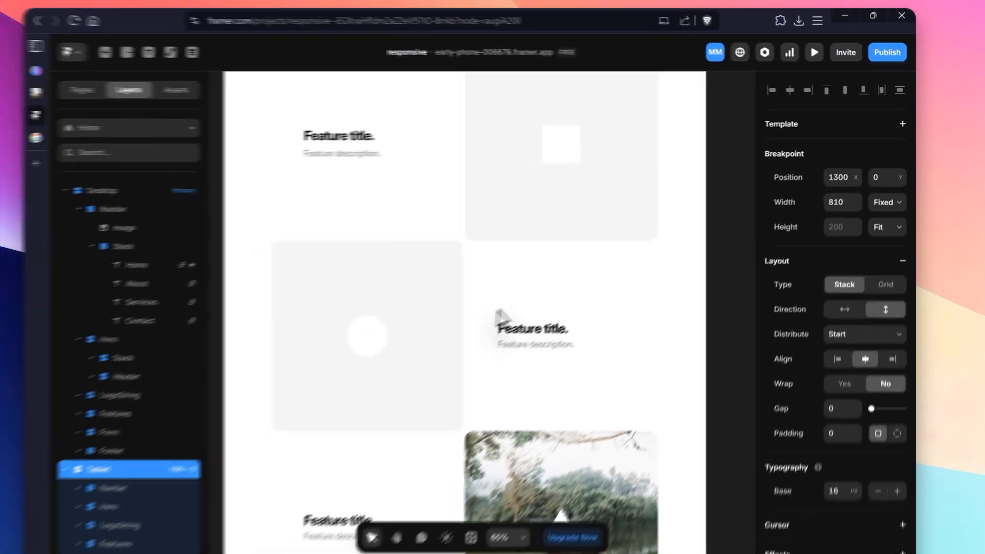
Set the Tablet Navbar's width to Relative at 100%.
scroll(567, 284, "up", 5)
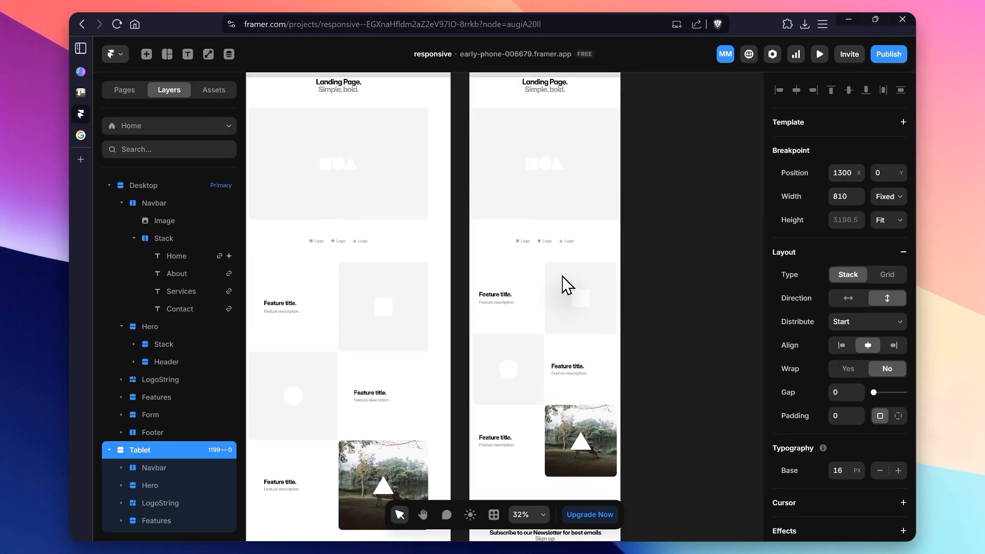
scroll(567, 285, "up", 5)
scroll(559, 256, "up", 3)
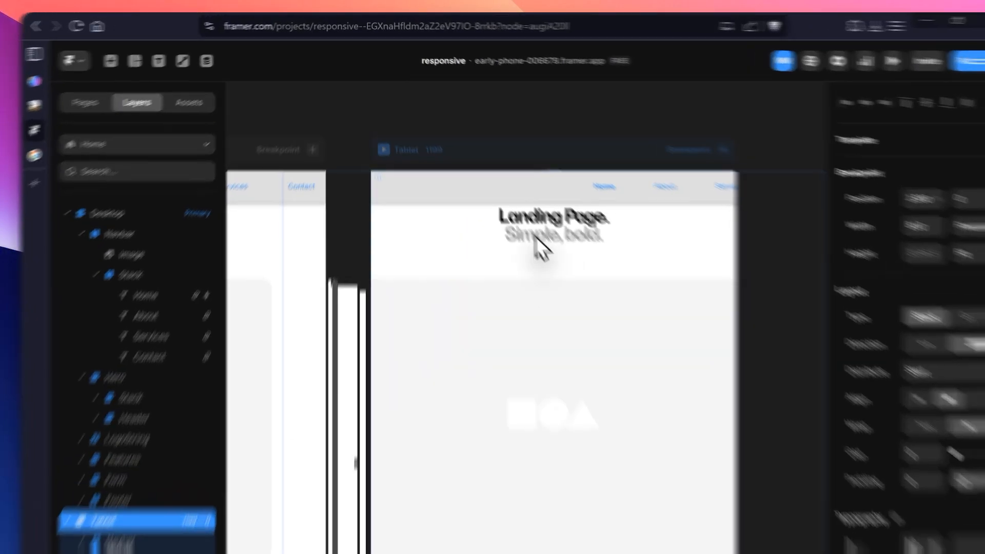
left_click(426, 172)
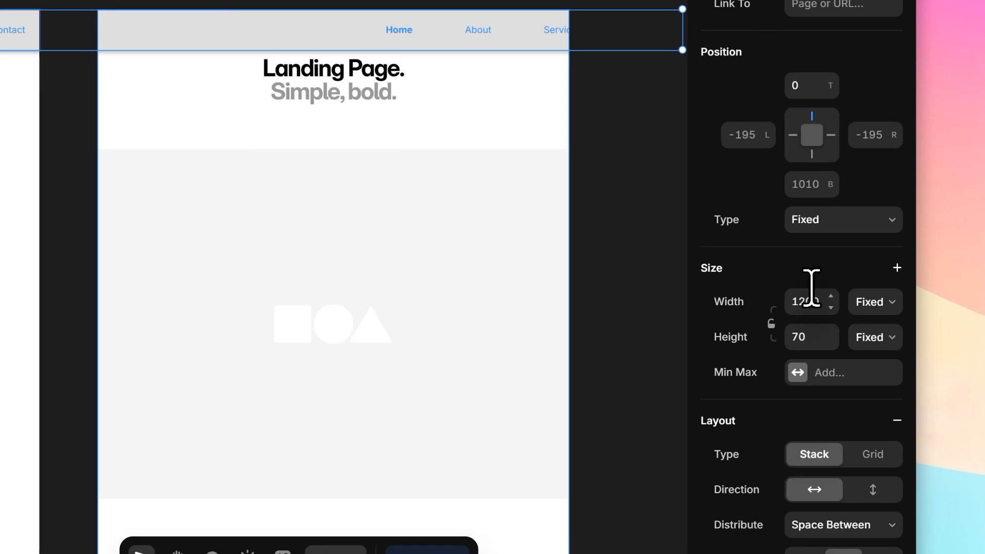
left_click(847, 337)
type("100")
key("Return")
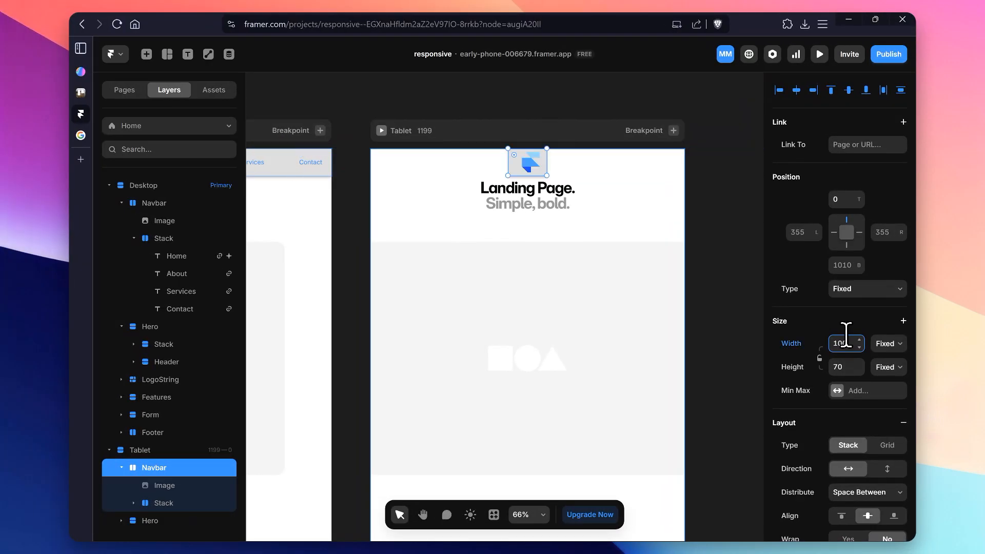
left_click(888, 344)
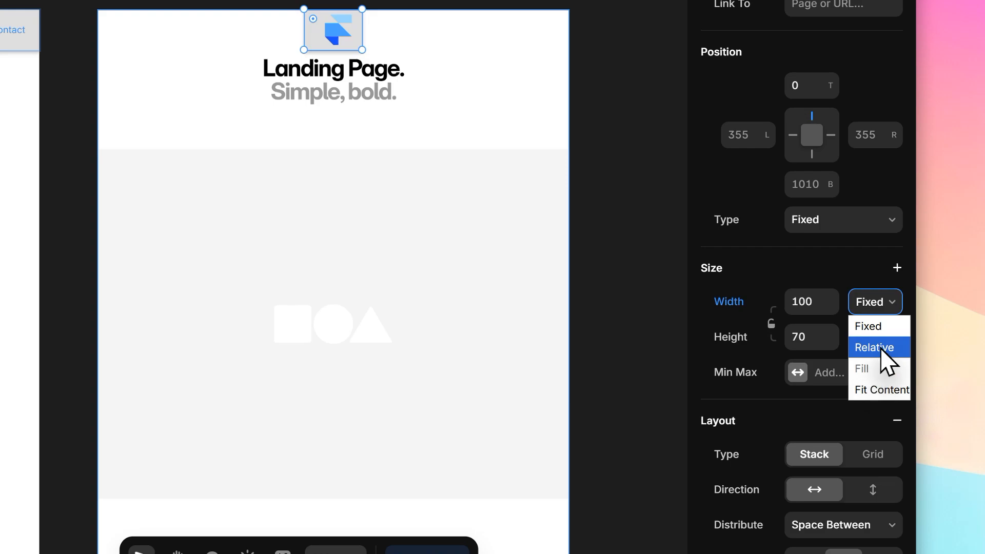
left_click(880, 347)
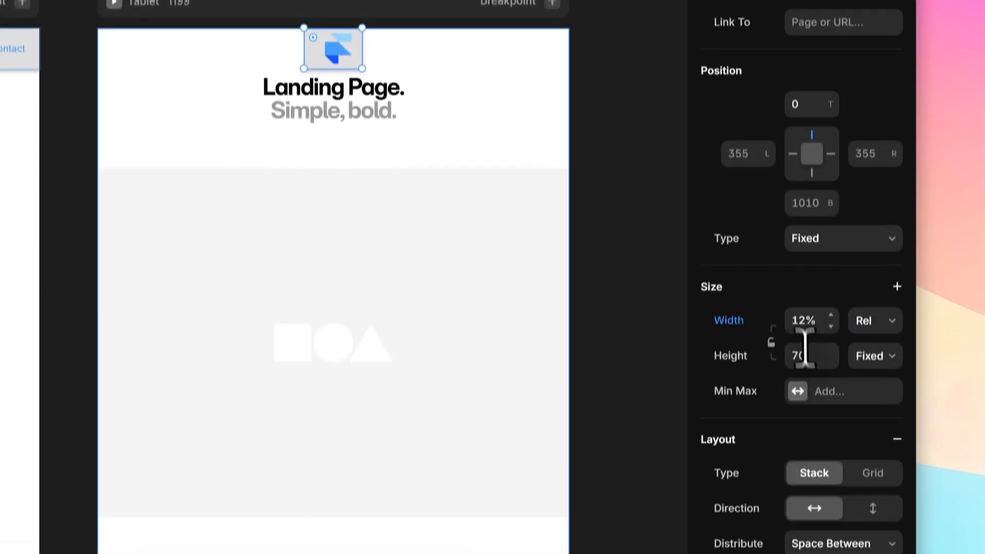
left_click(803, 509)
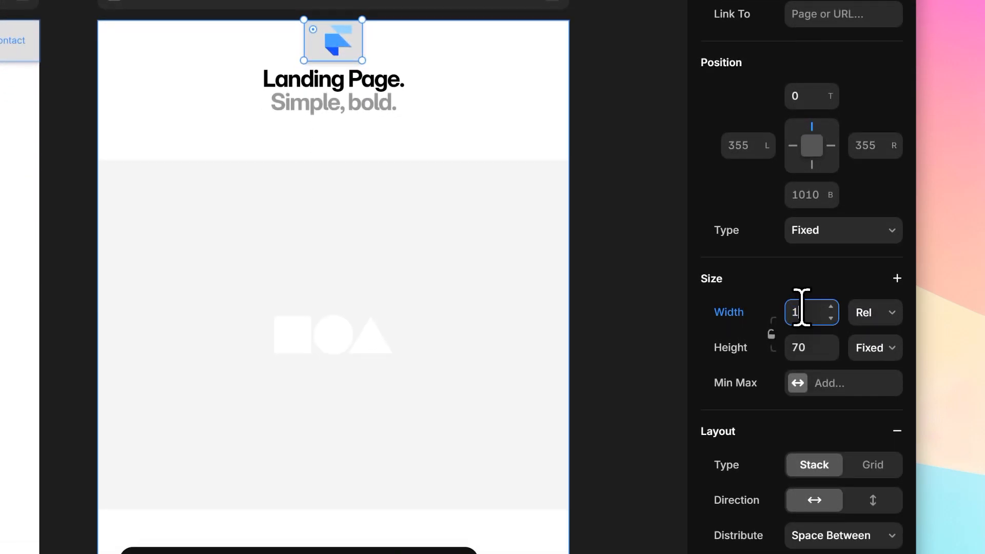
type("100%")
key("Return")
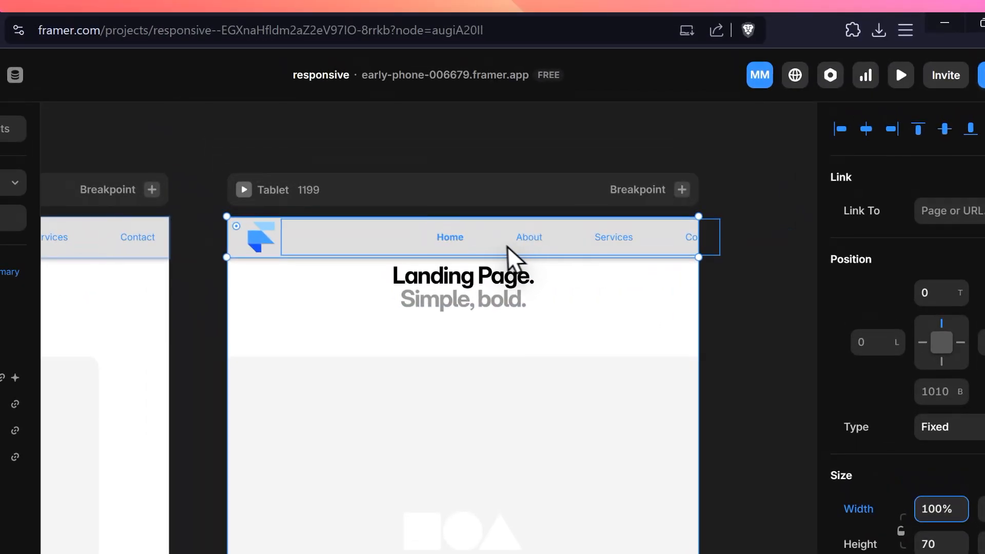
Reduce the gap of the Tablet menu stack to 45 and set its width to Fill.
left_click(371, 53)
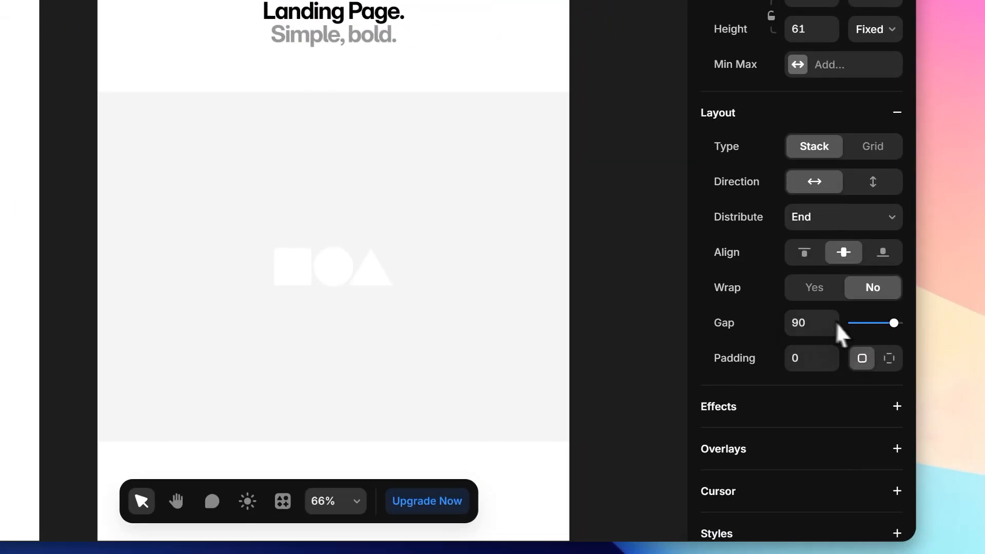
left_click_drag(888, 325, 874, 331)
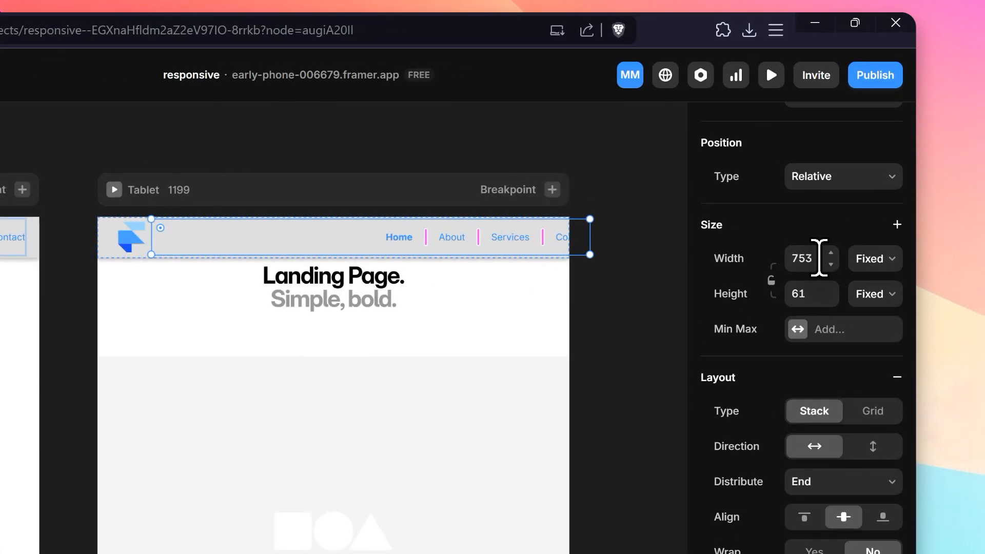
left_click(850, 176)
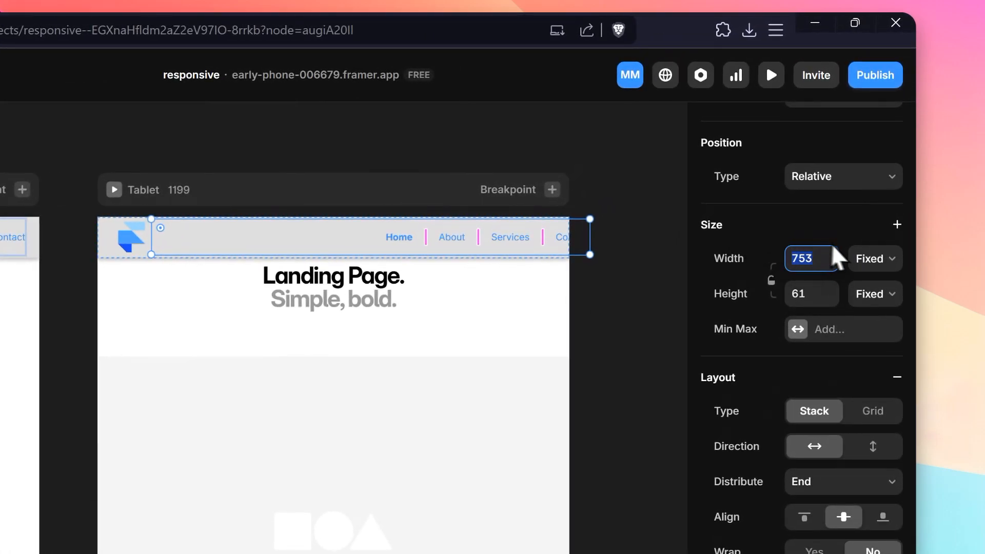
left_click(872, 259)
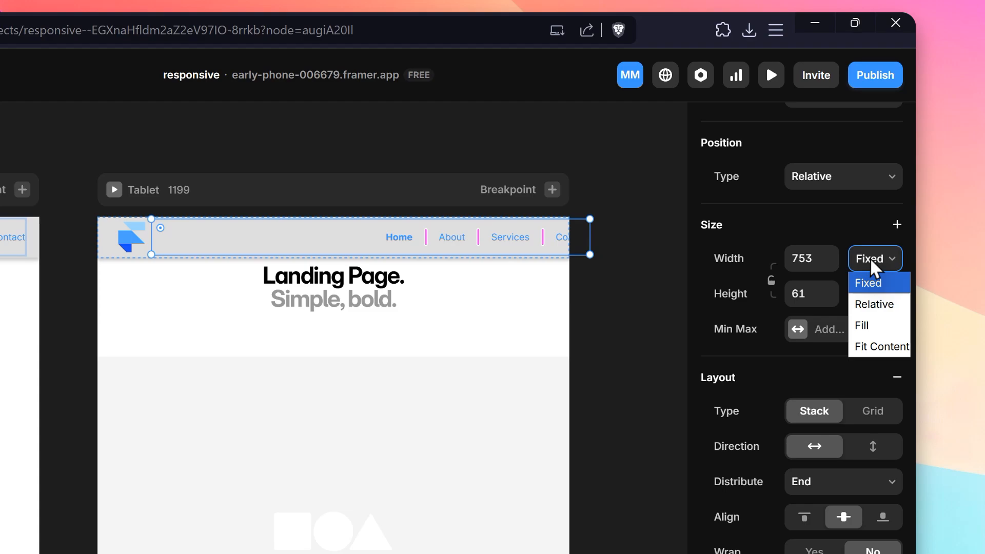
left_click(886, 325)
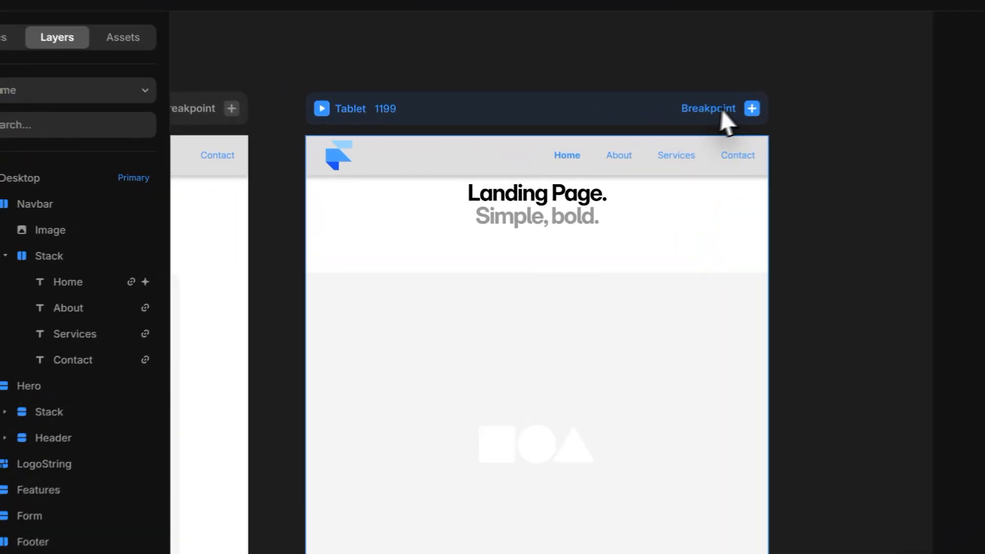
Add a Phone breakpoint, 390 wide, beside the Tablet layout.
left_click(640, 138)
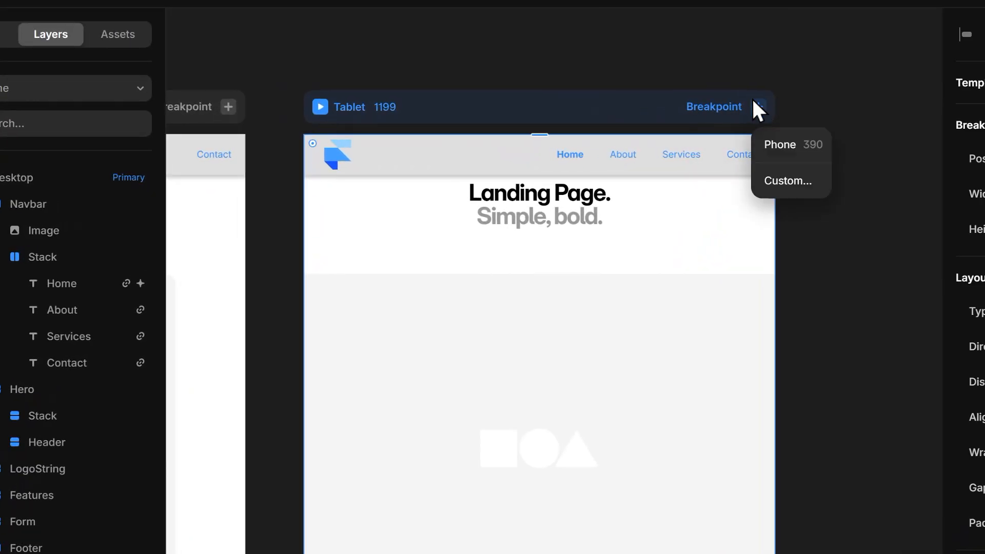
left_click(801, 145)
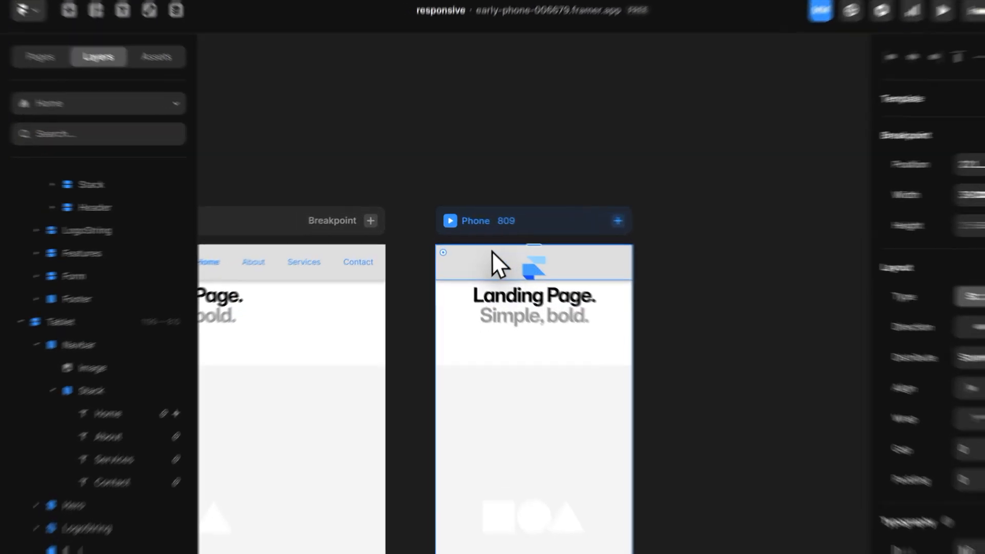
left_click(463, 254)
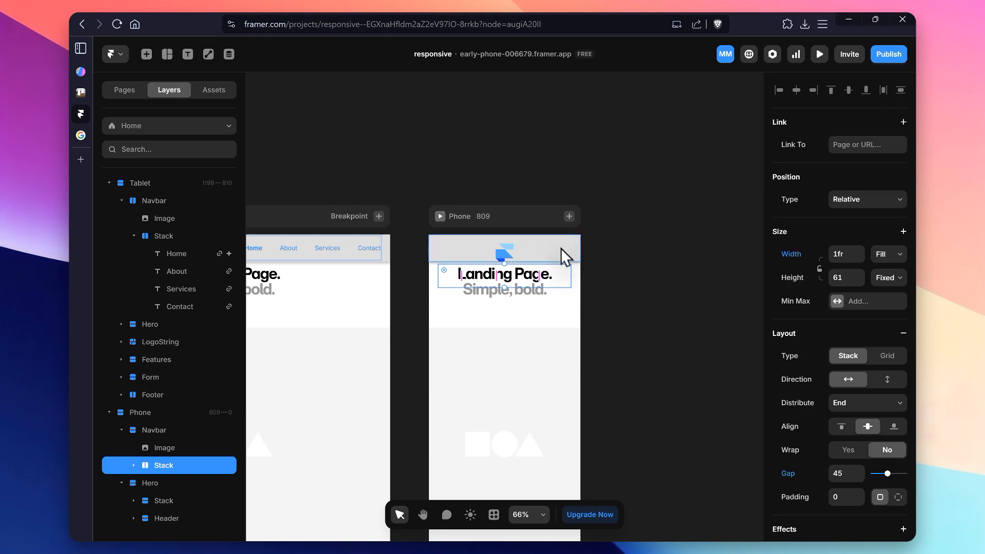
left_click(582, 257)
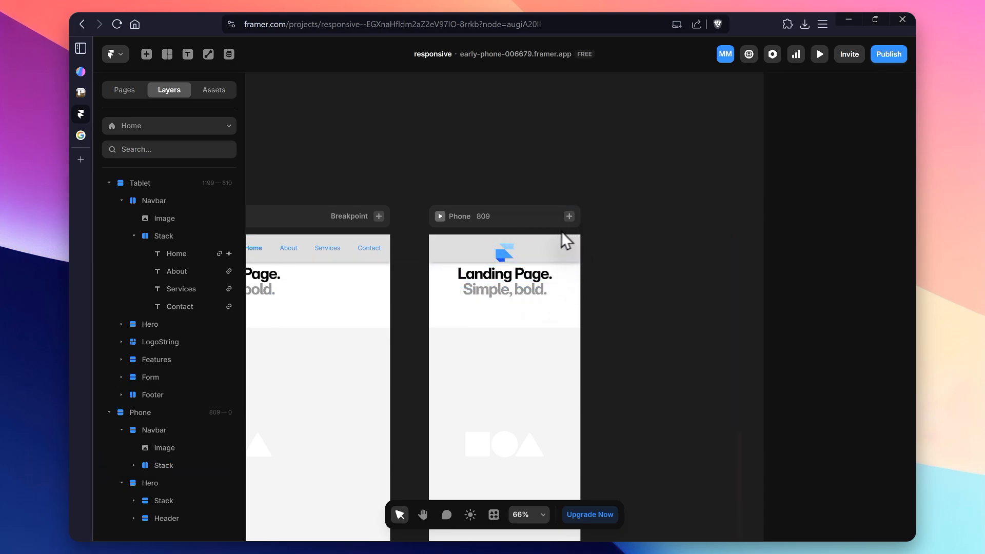